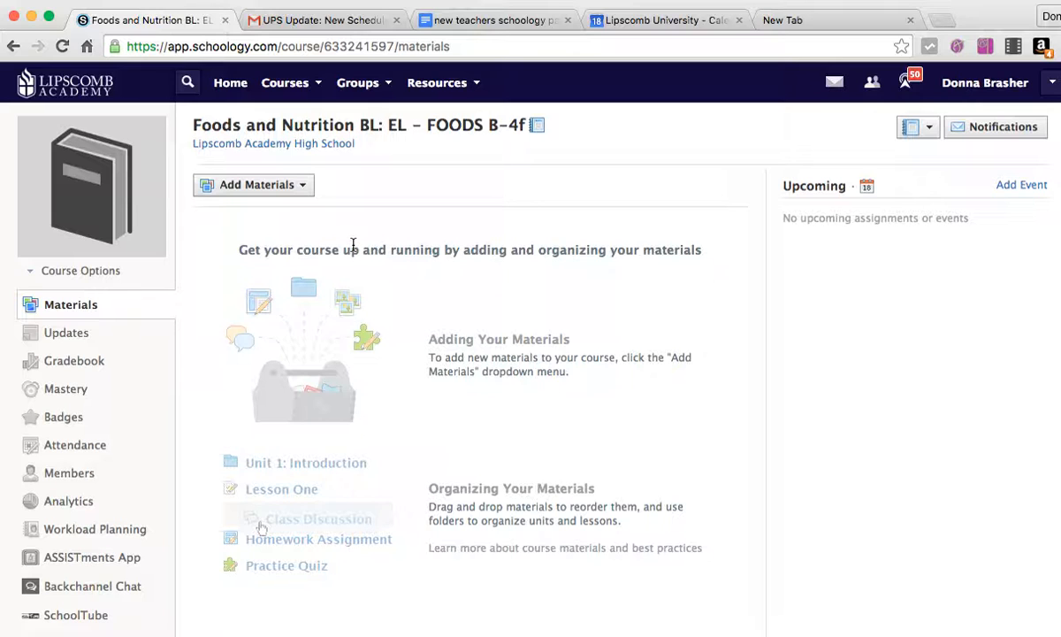
Open the Computer Applications: Summer Edition course and look through how its materials are organized into folders.
left_click(318, 85)
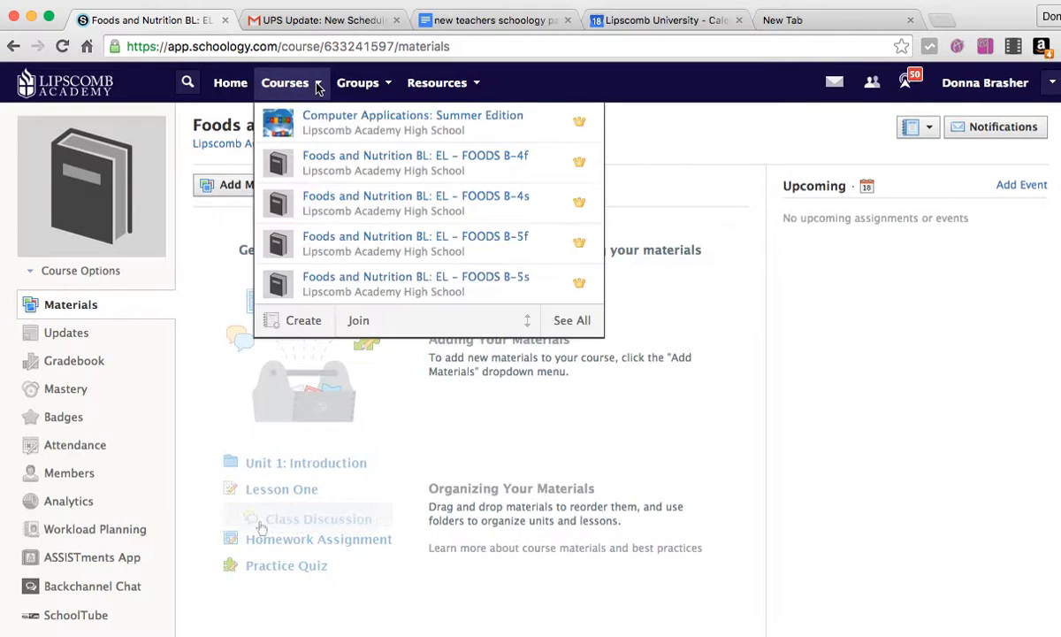
left_click(351, 126)
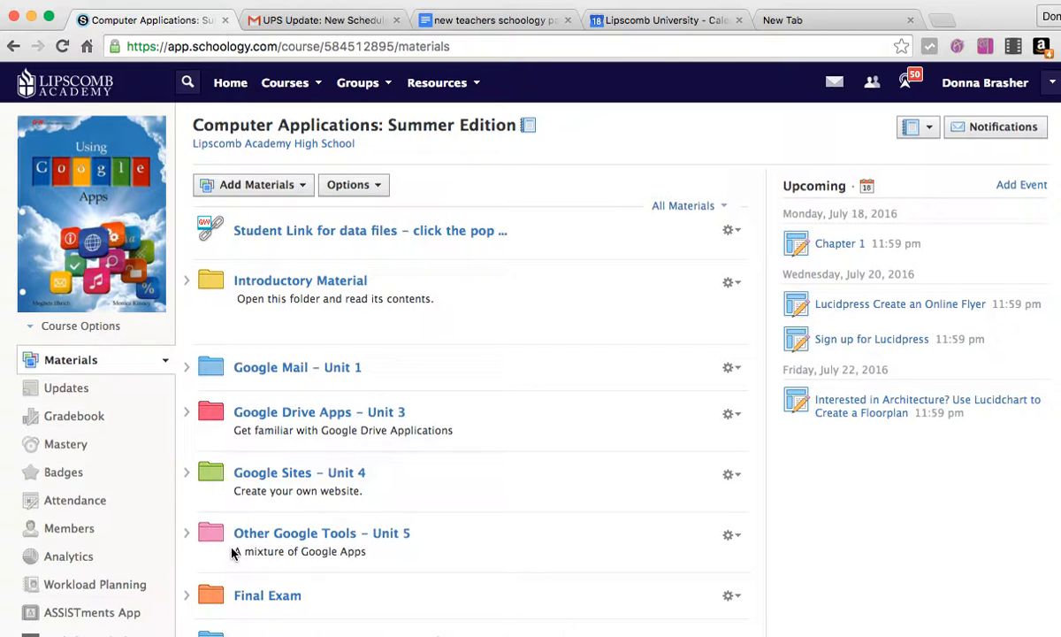
scroll(338, 433, "down", 5)
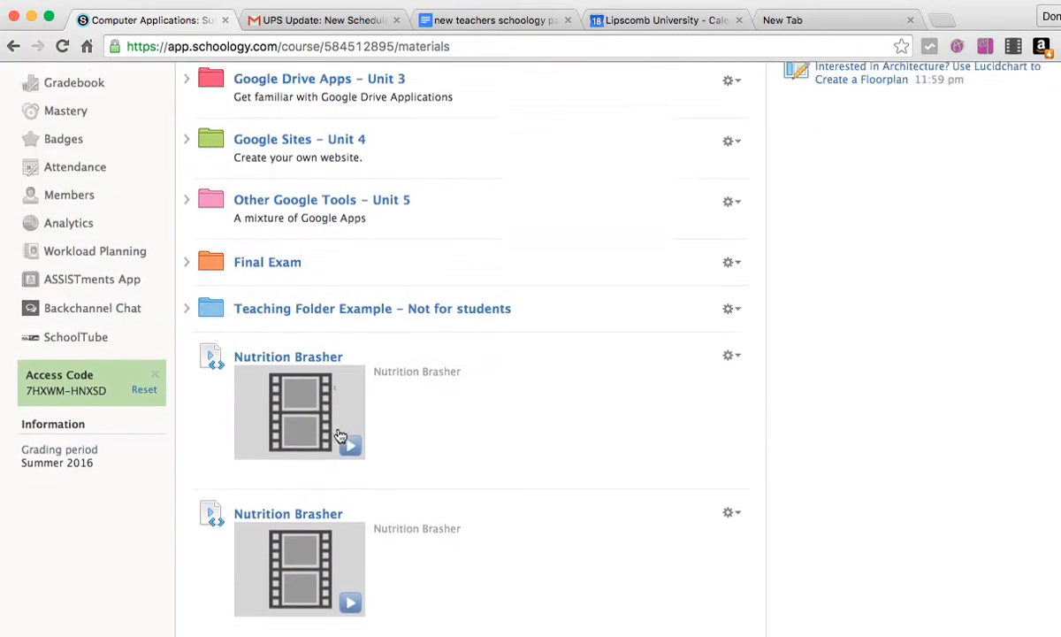
scroll(340, 435, "up", 5)
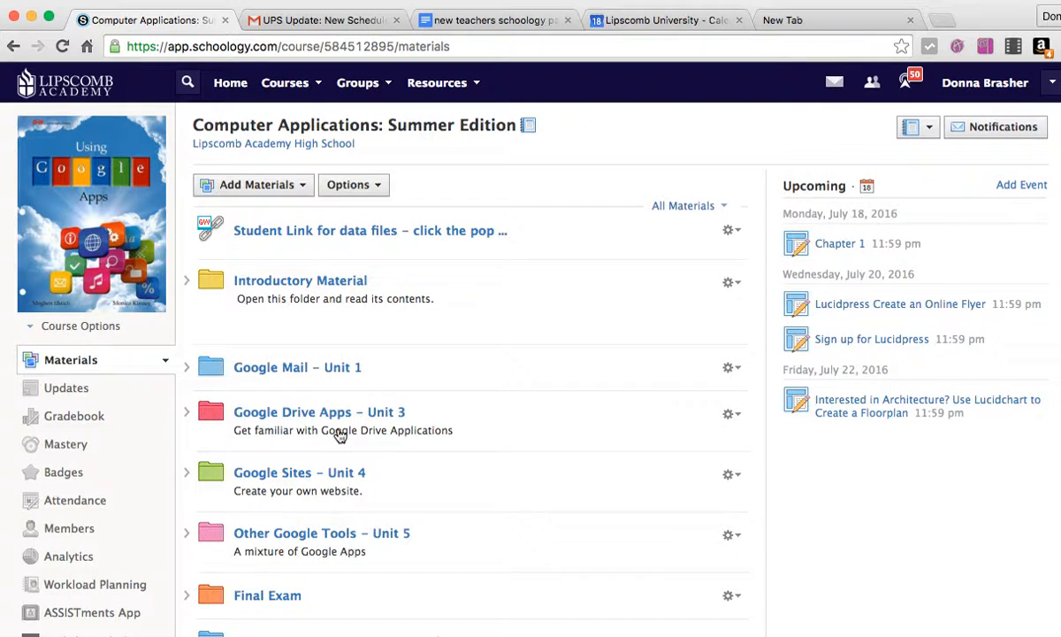
In the Foods and Nutrition FOODS B-4f course, create a purple materials folder titled "New Folder" with its availability left as Visible.
left_click(320, 84)
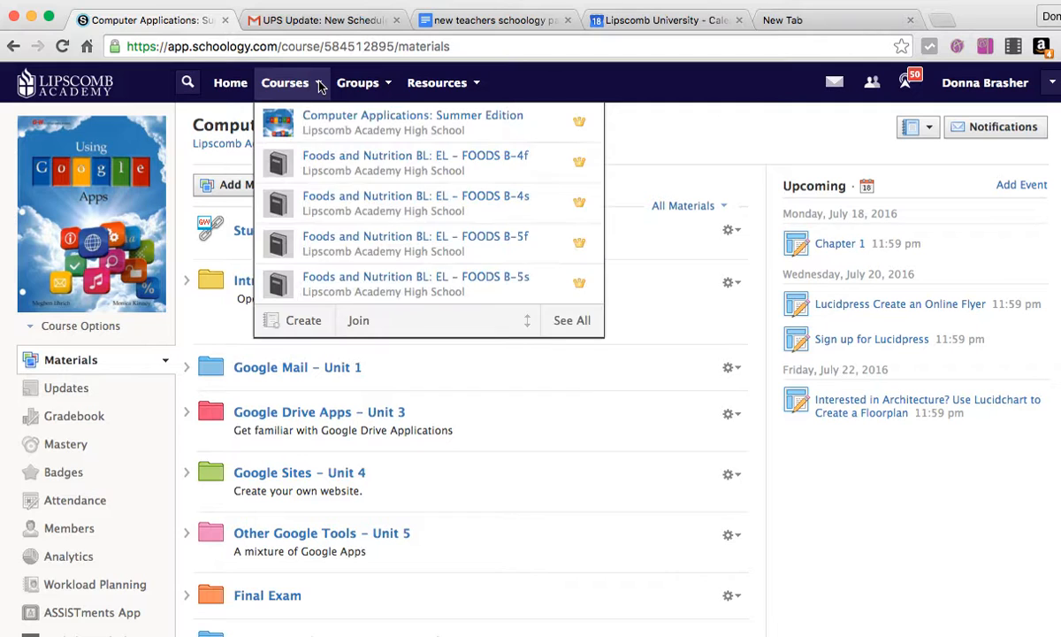
left_click(342, 165)
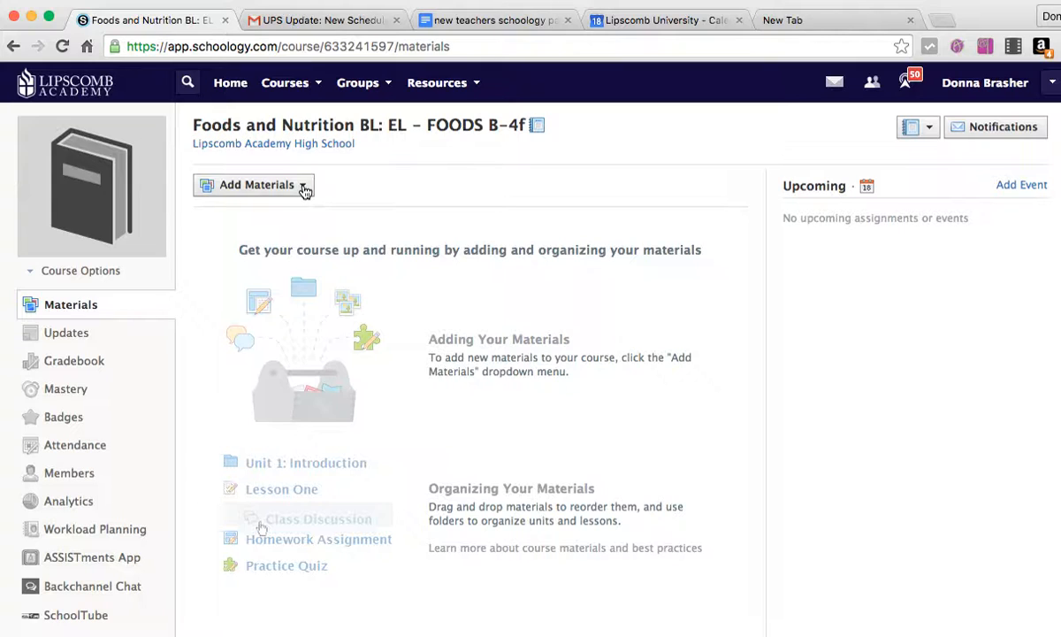
left_click(304, 192)
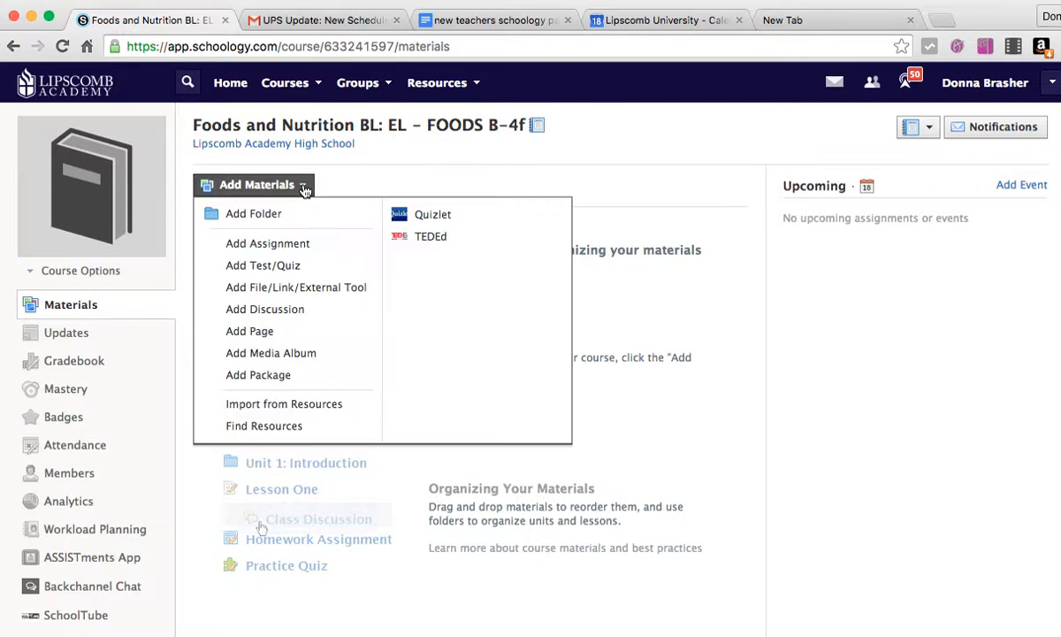
left_click(251, 216)
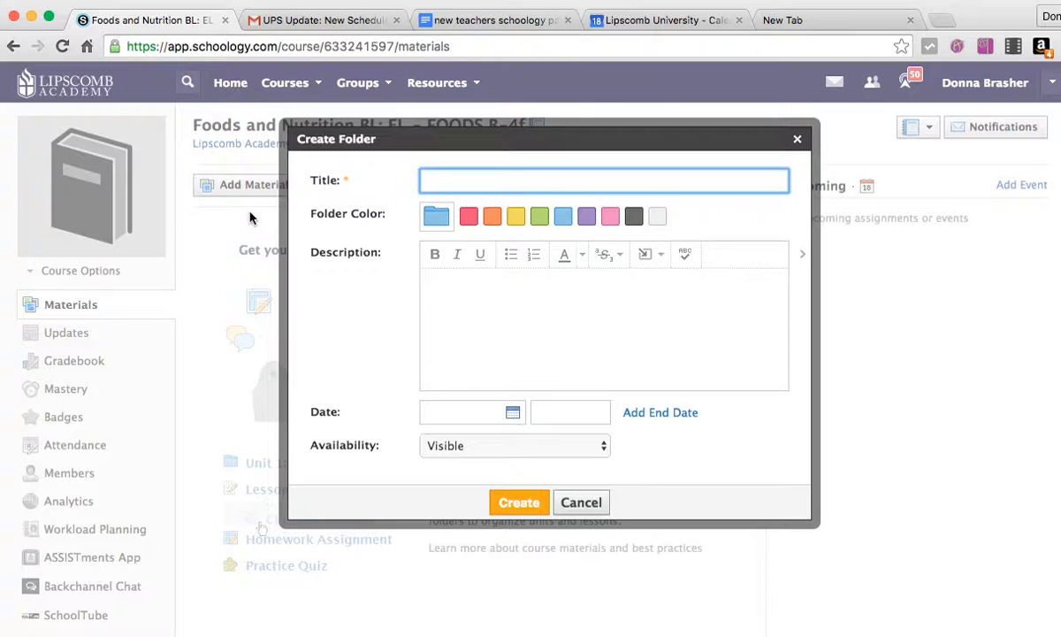
type("New Folder")
left_click(587, 220)
left_click(460, 302)
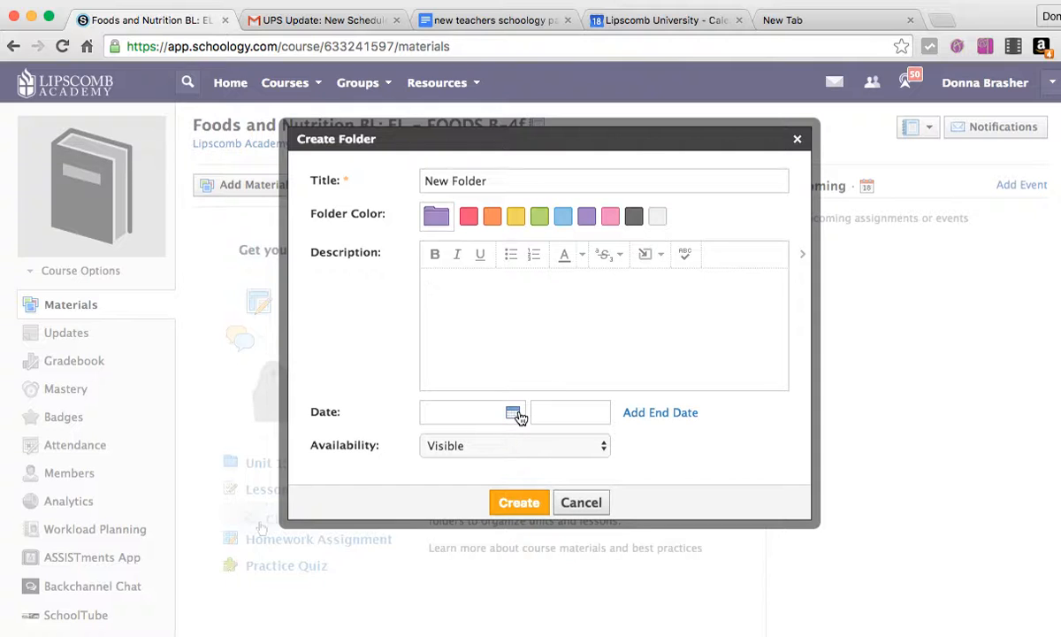
left_click(602, 449)
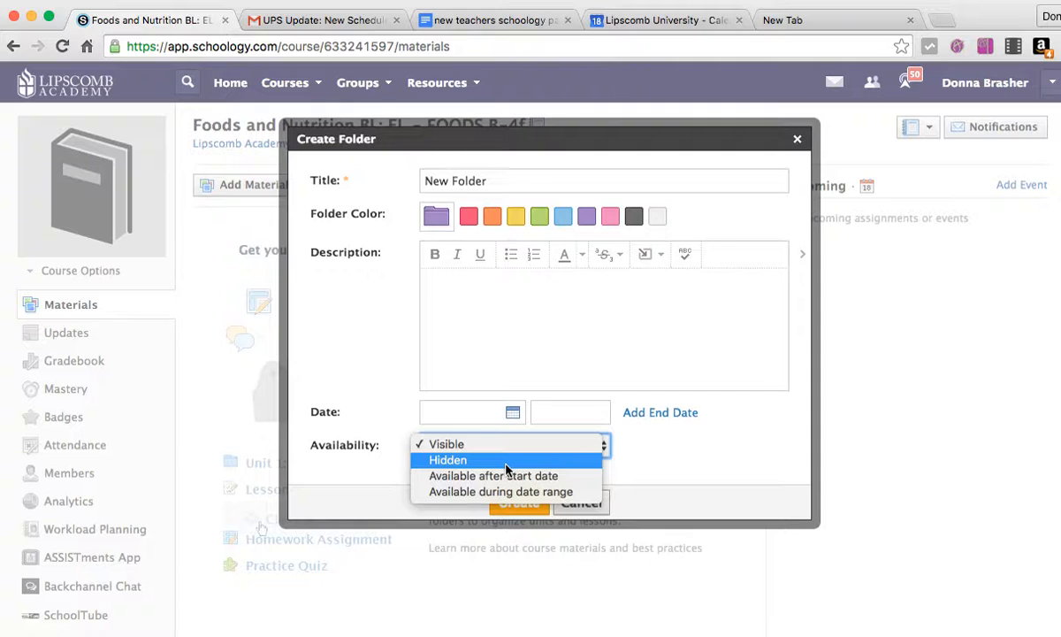
left_click(640, 468)
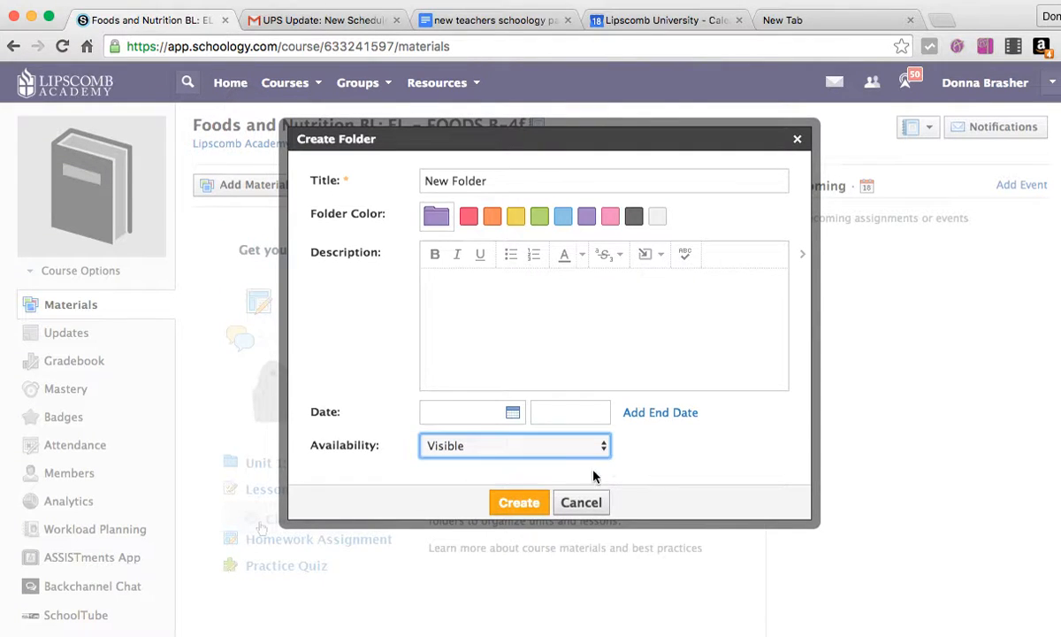
left_click(526, 504)
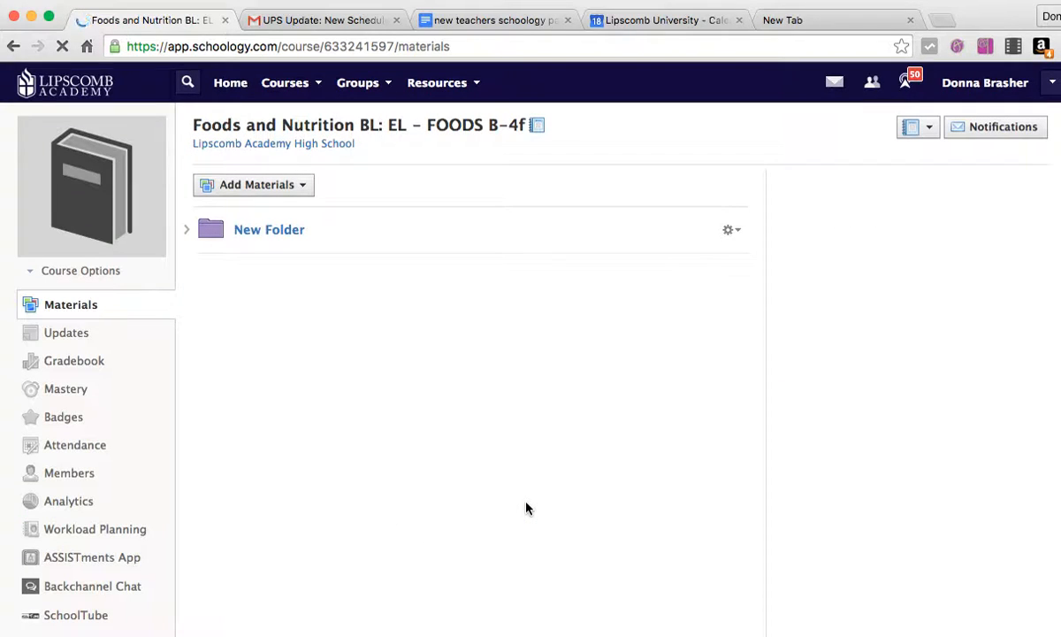
left_click(741, 232)
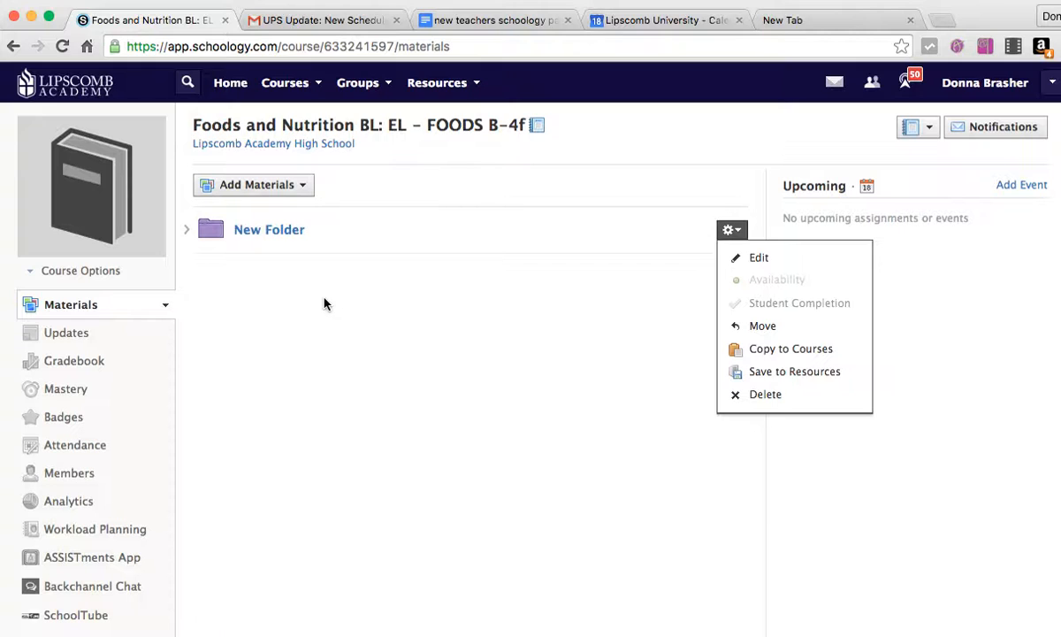
left_click(284, 300)
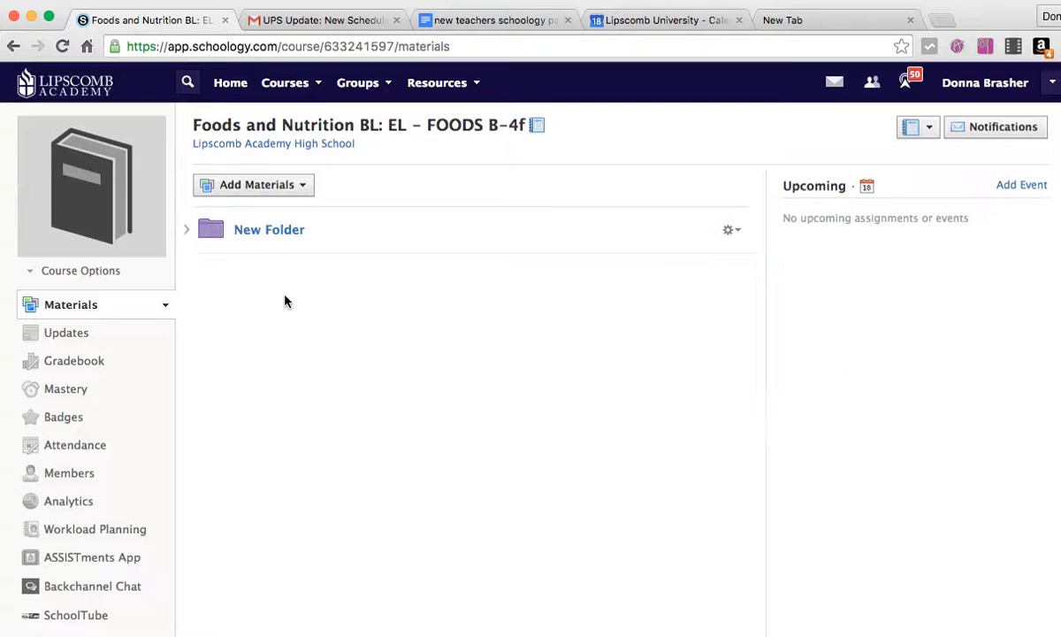
Inside New Folder, start a new assignment and name it "Chapter 1".
left_click(278, 233)
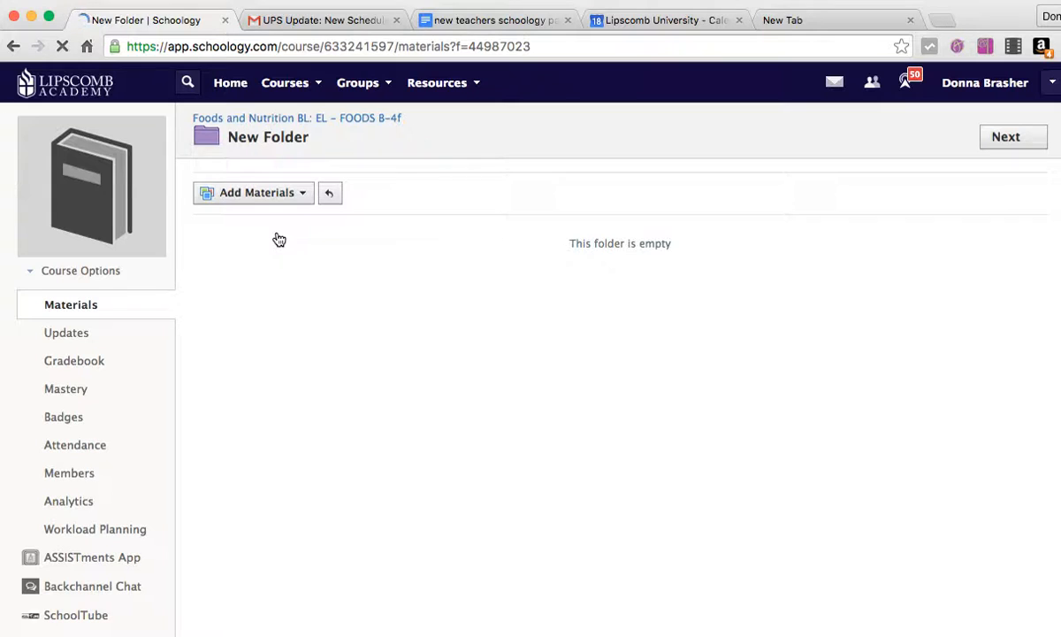
left_click(302, 199)
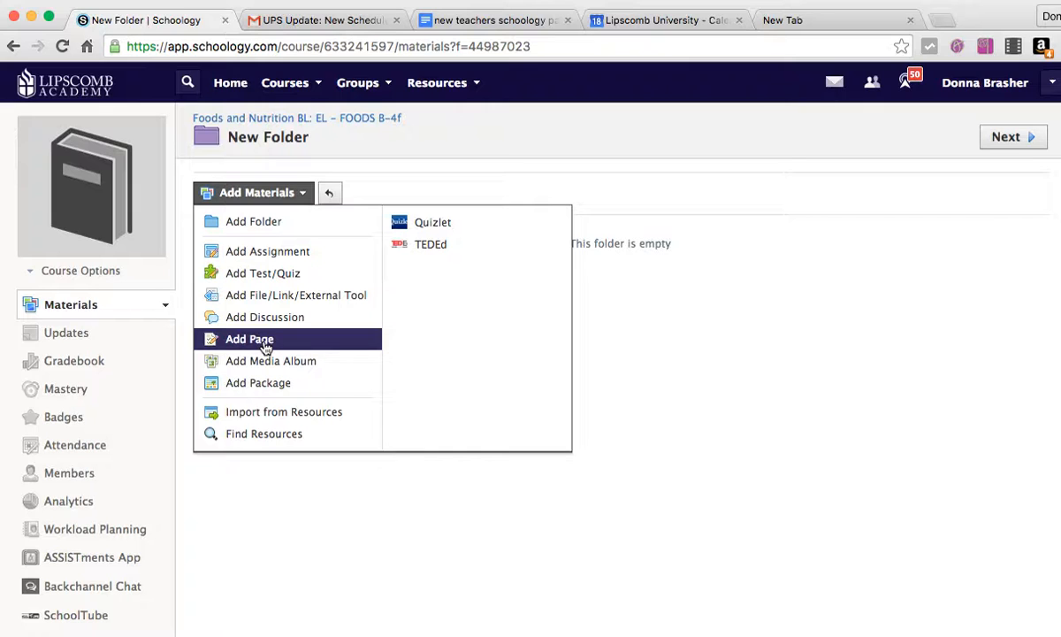
left_click(297, 253)
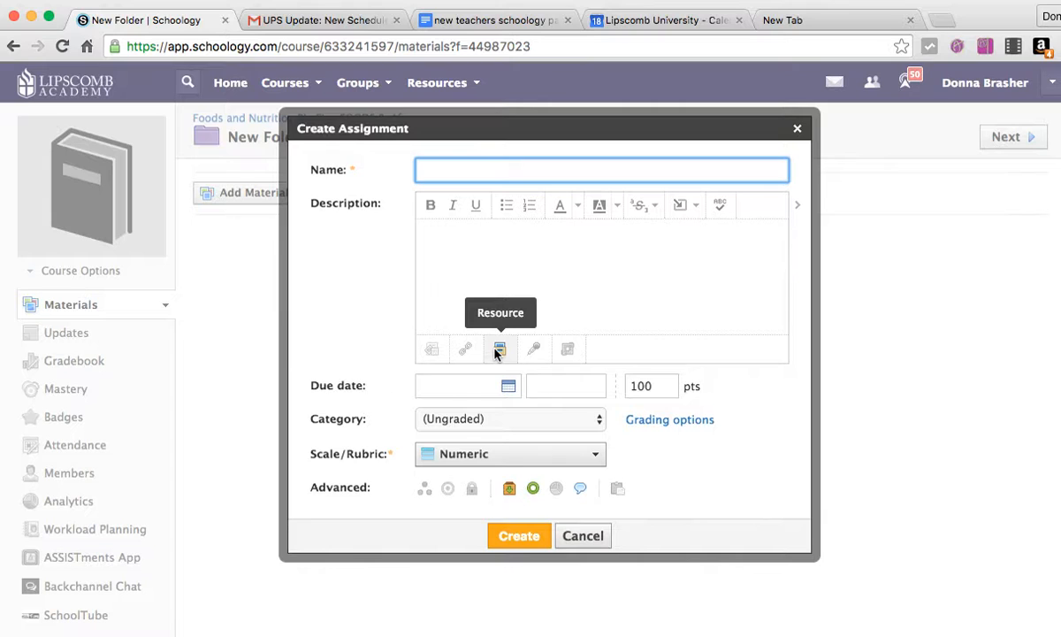
left_click(450, 171)
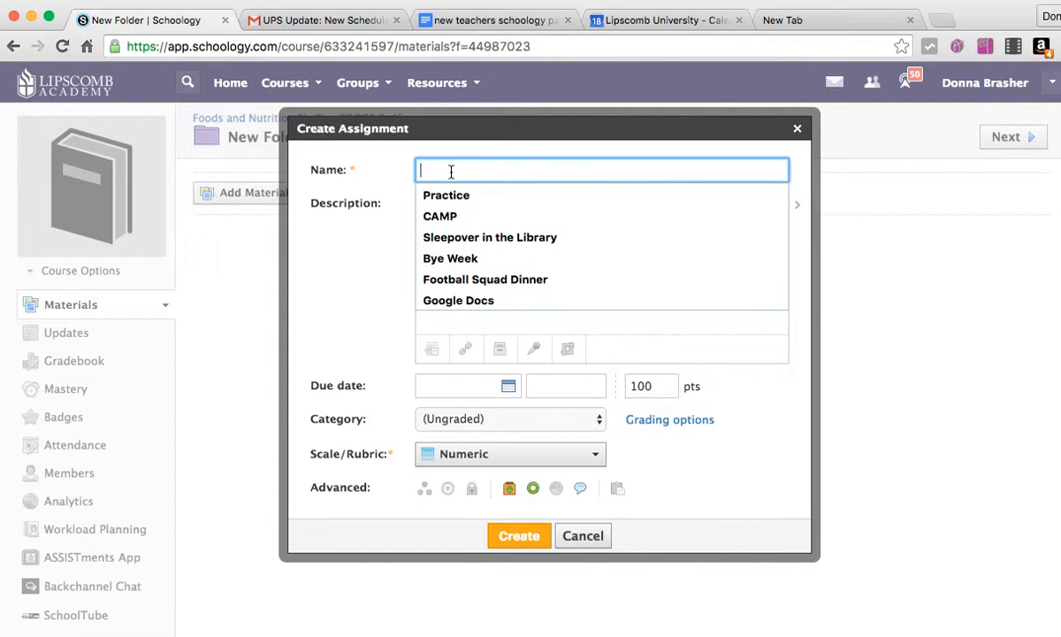
type("Chapr")
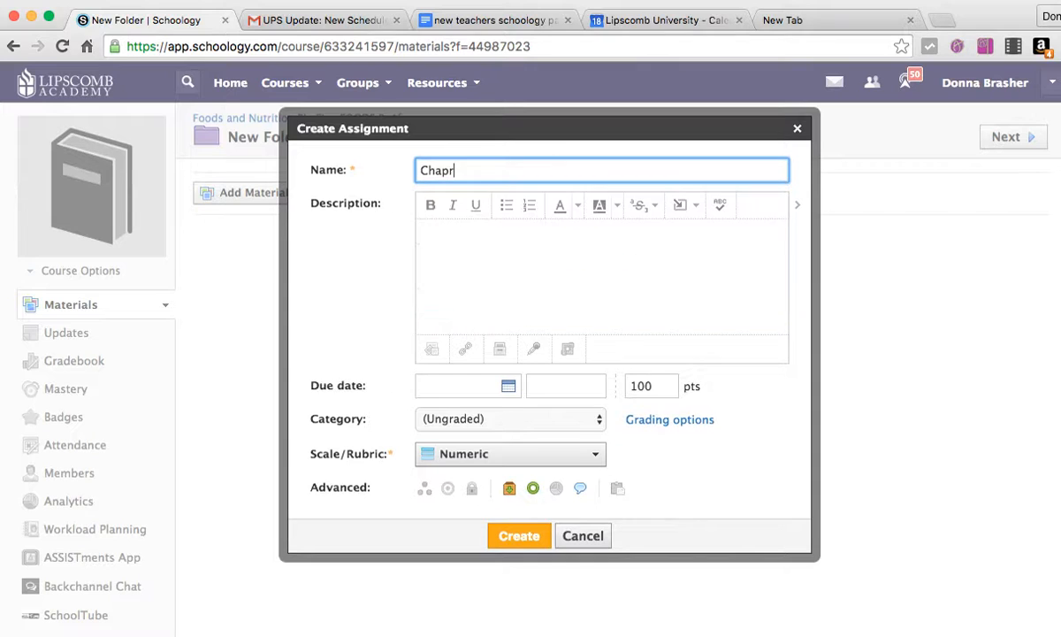
key("BackSpace")
type("ter 1")
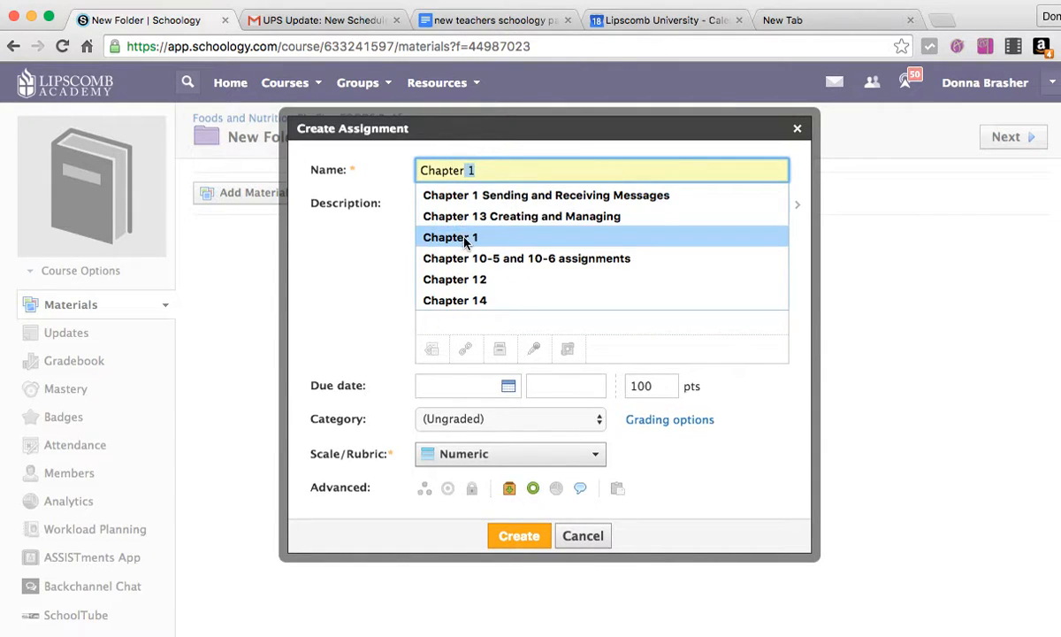
left_click(463, 237)
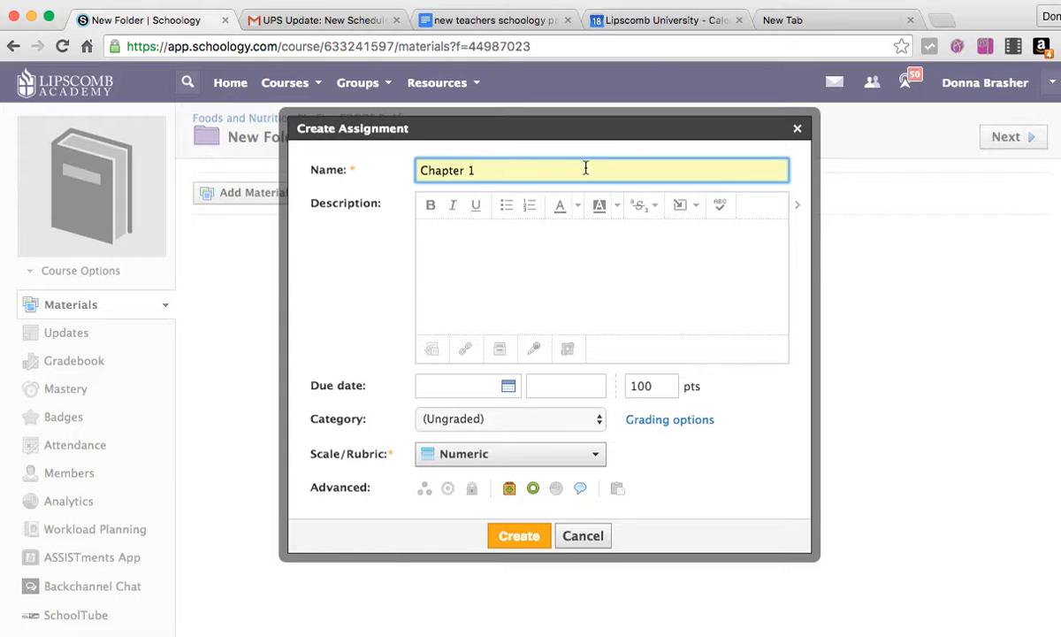
key("Down")
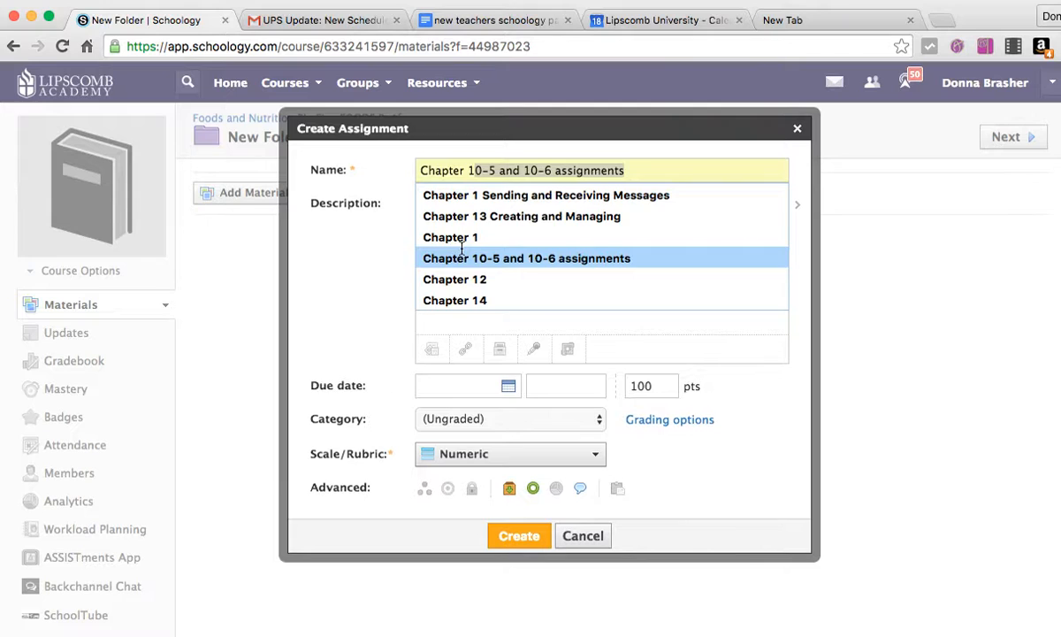
key("Escape")
left_click(487, 240)
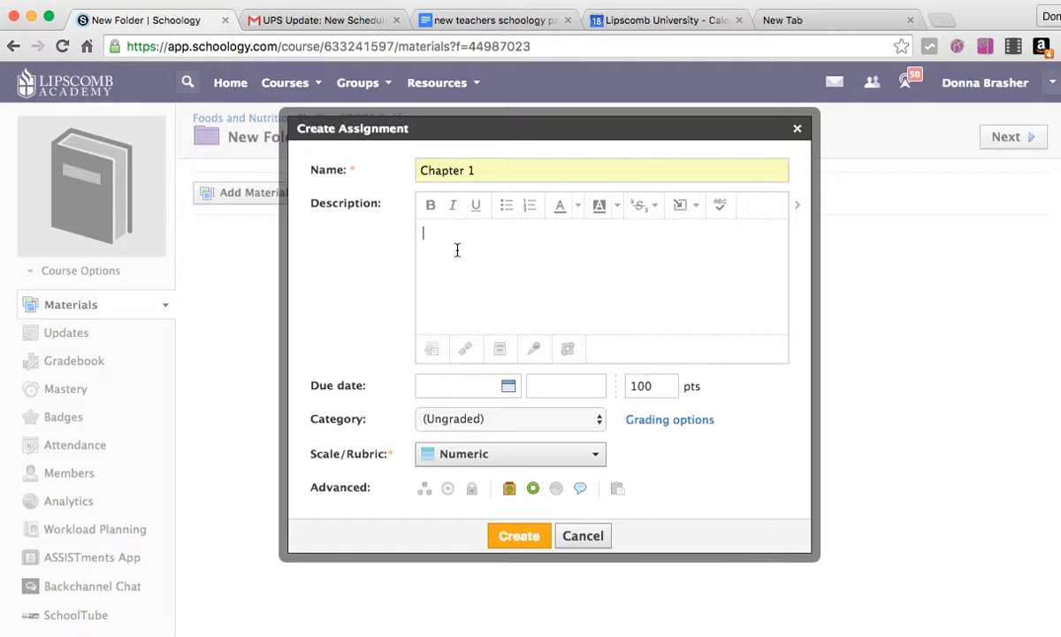
Attach the file "Screen Shot 2016-07-18 at 1.09.25 PM.png" from the Screenshots folder to the assignment.
left_click(431, 350)
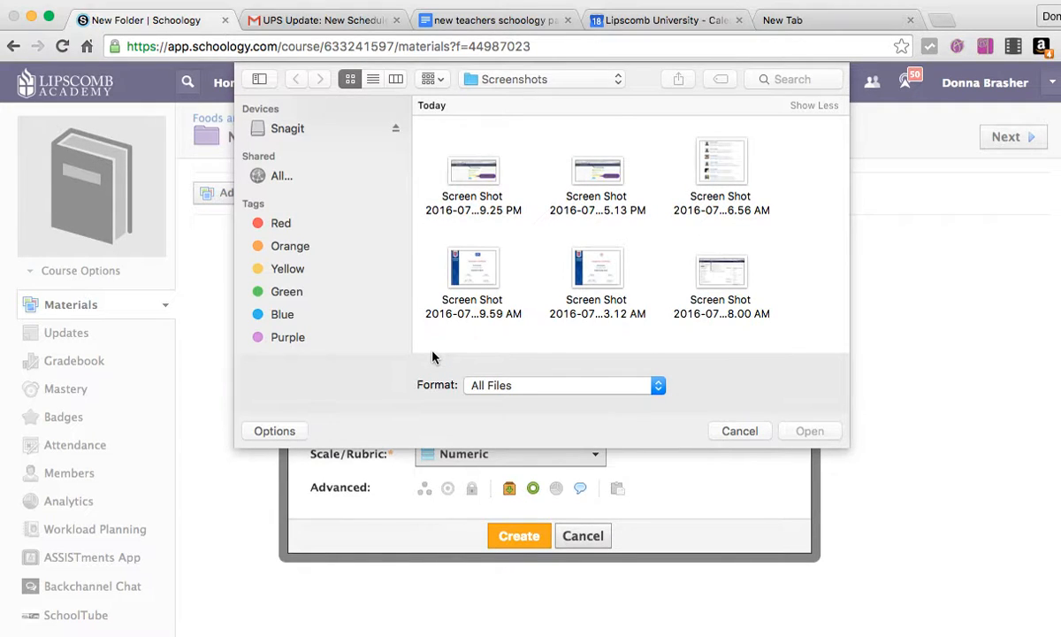
left_click(483, 177)
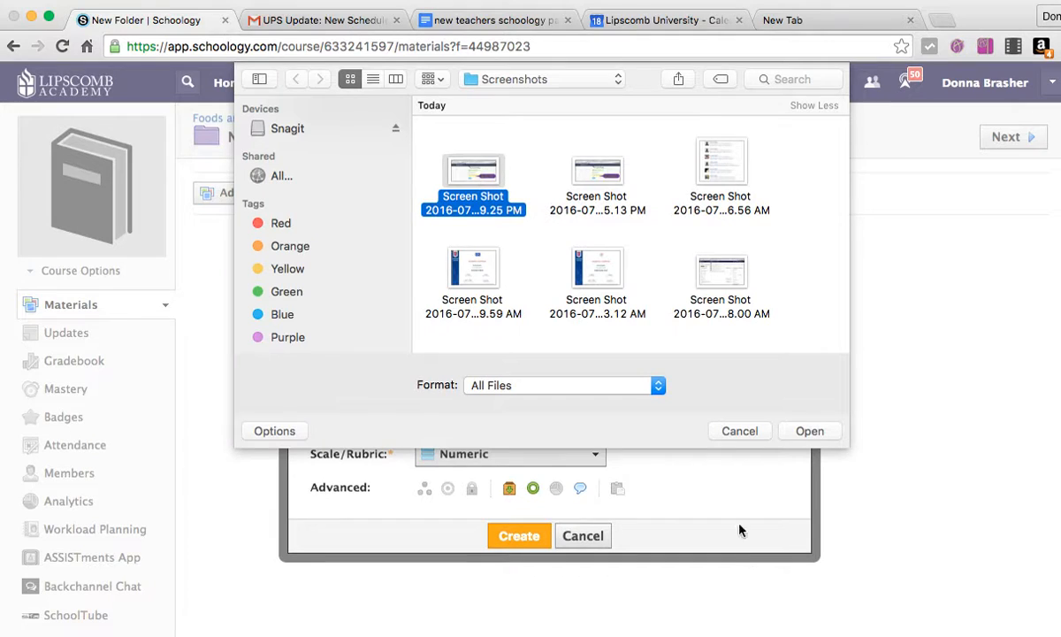
left_click(809, 432)
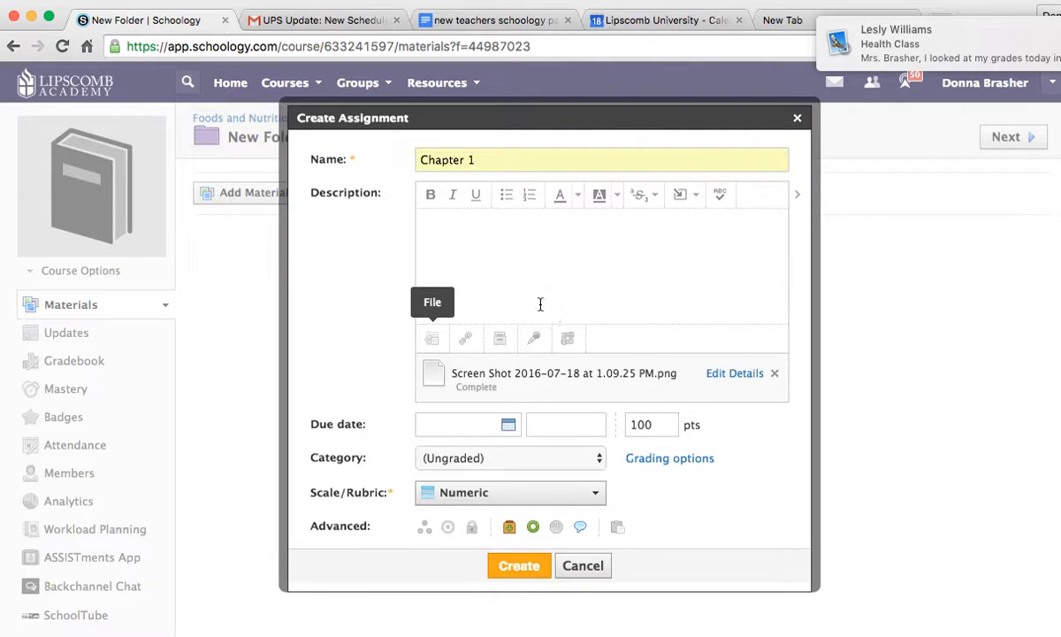
left_click(464, 339)
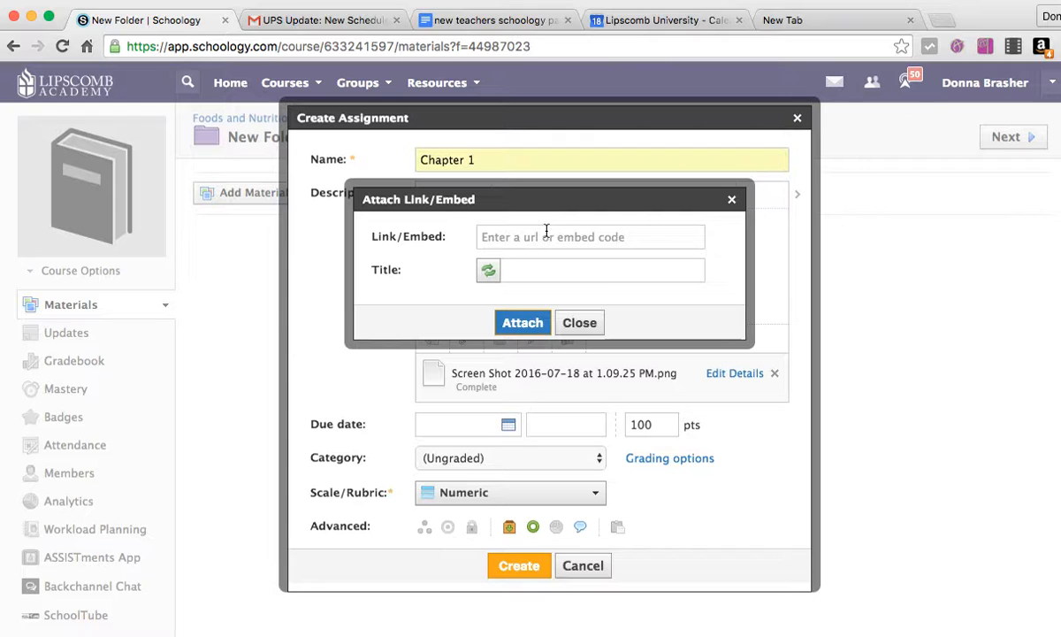
left_click(586, 324)
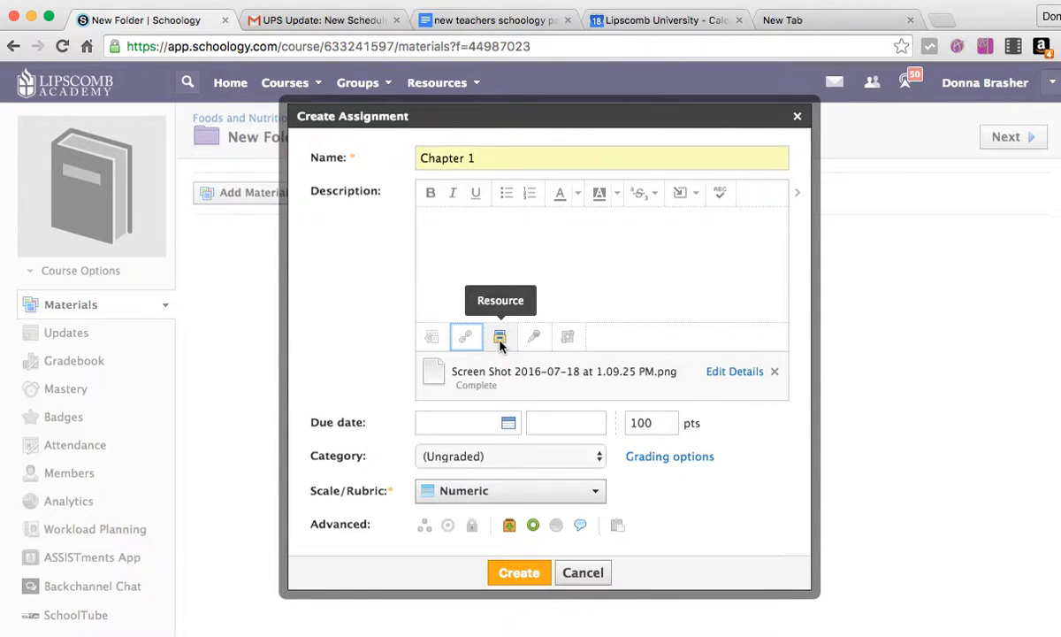
Attach "Untitled drawing" from the Google Drive resource app to the assignment, importing it as a file.
left_click(500, 345)
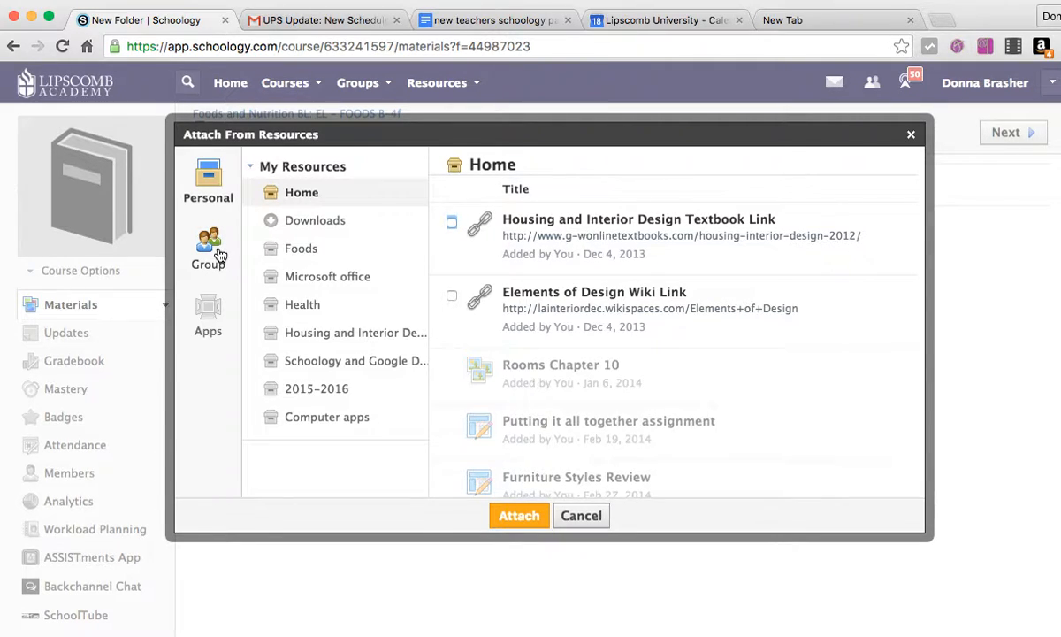
left_click(209, 318)
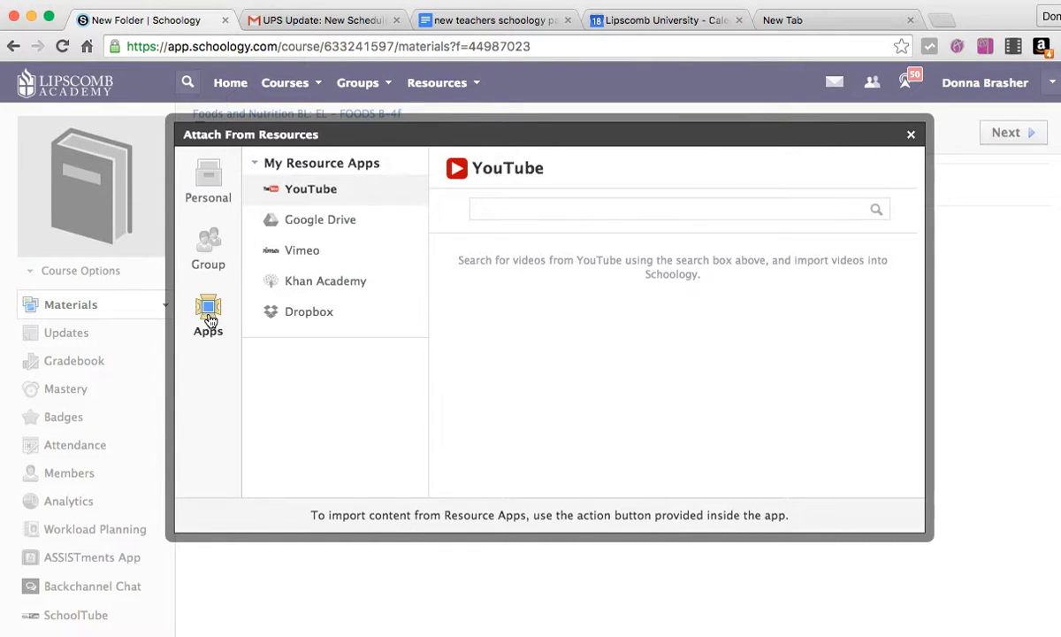
left_click(324, 221)
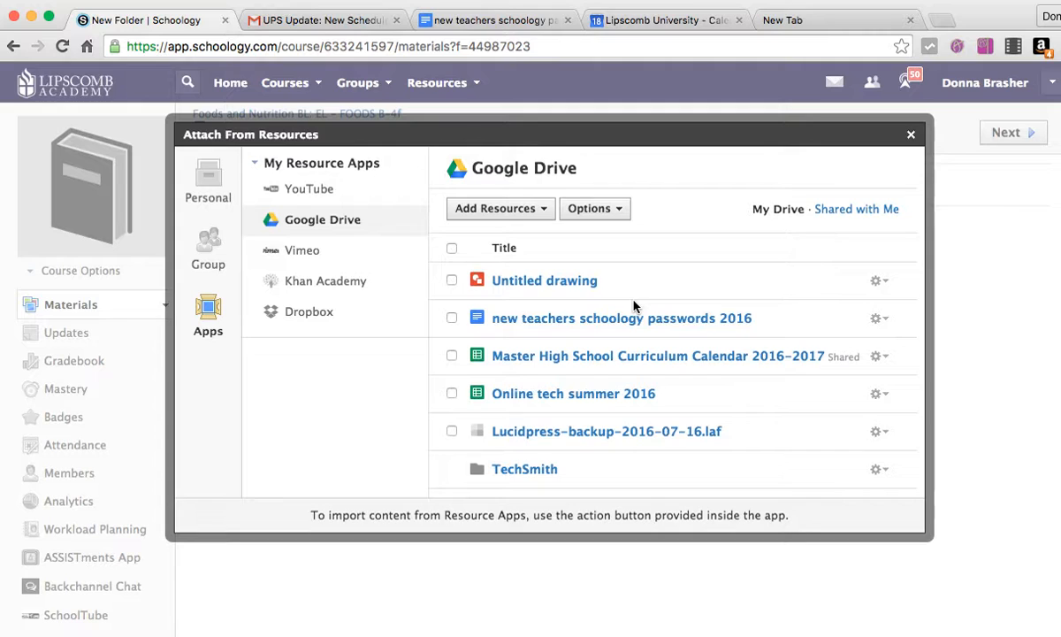
left_click(452, 281)
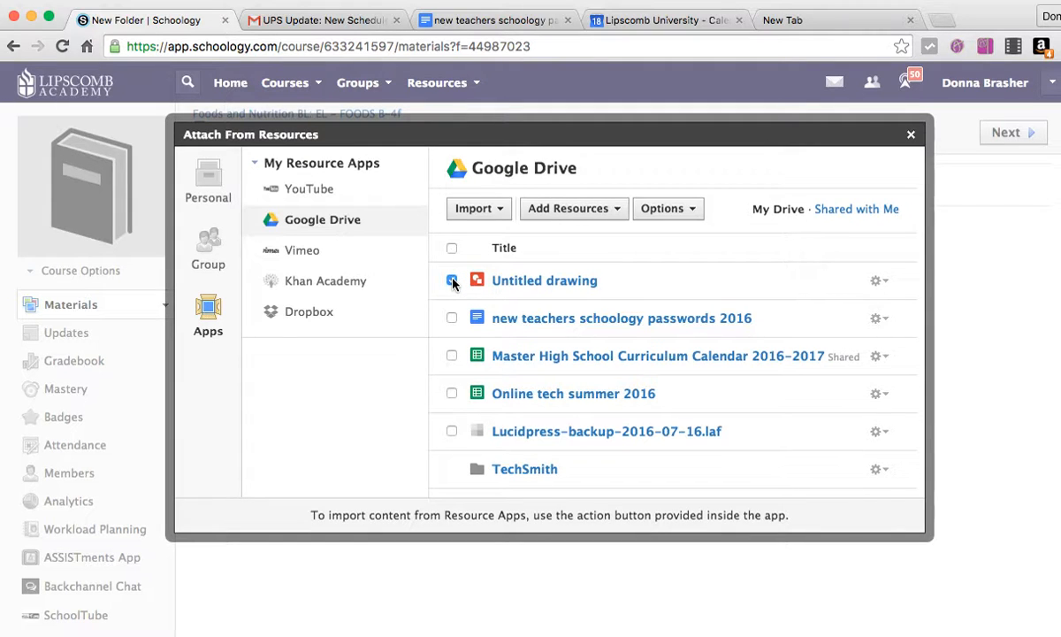
left_click(497, 210)
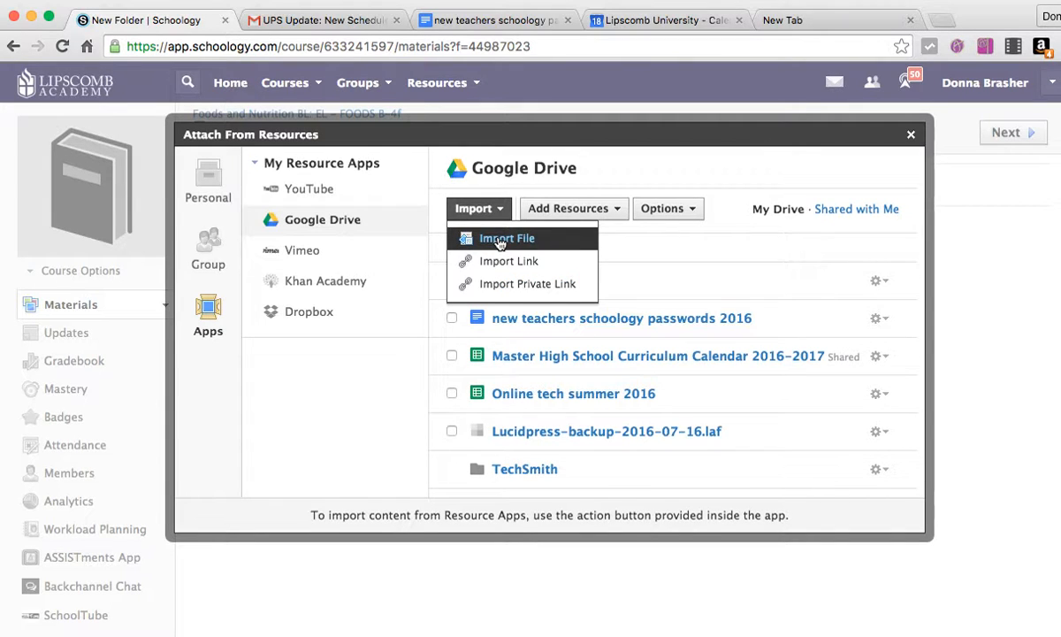
left_click(500, 242)
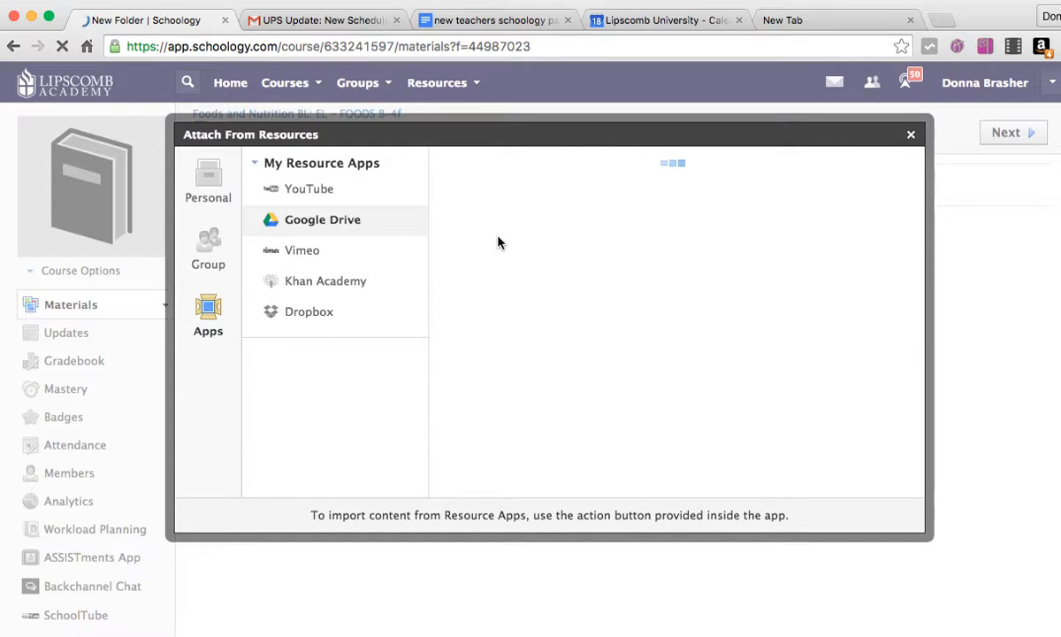
left_click(911, 133)
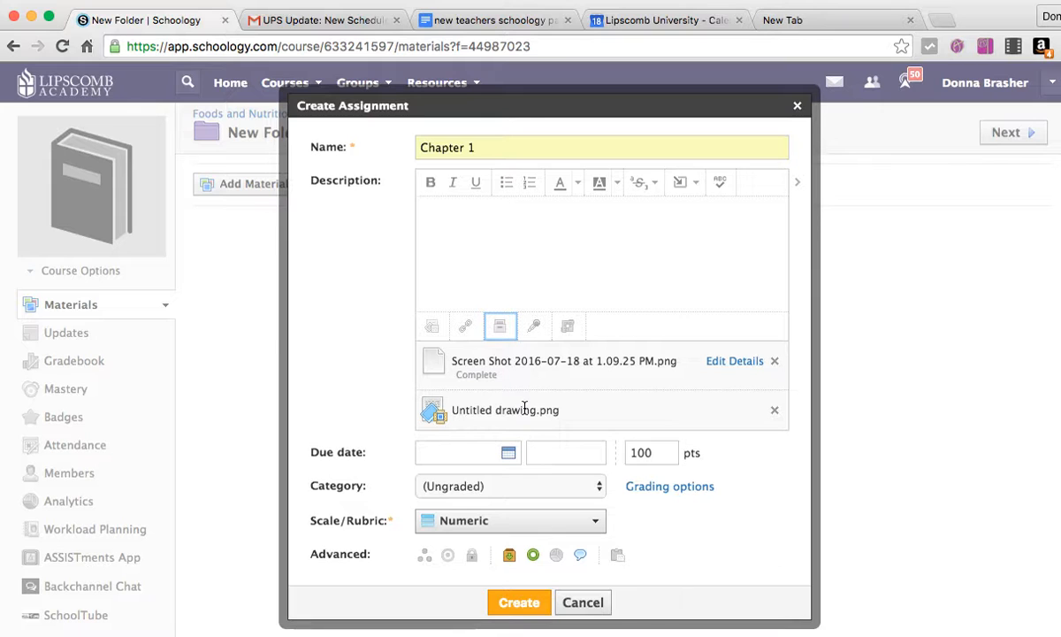
Set the Chapter 1 assignment's due date to 7/18/16 at 11:59PM and keep its value at 100 points.
left_click(512, 452)
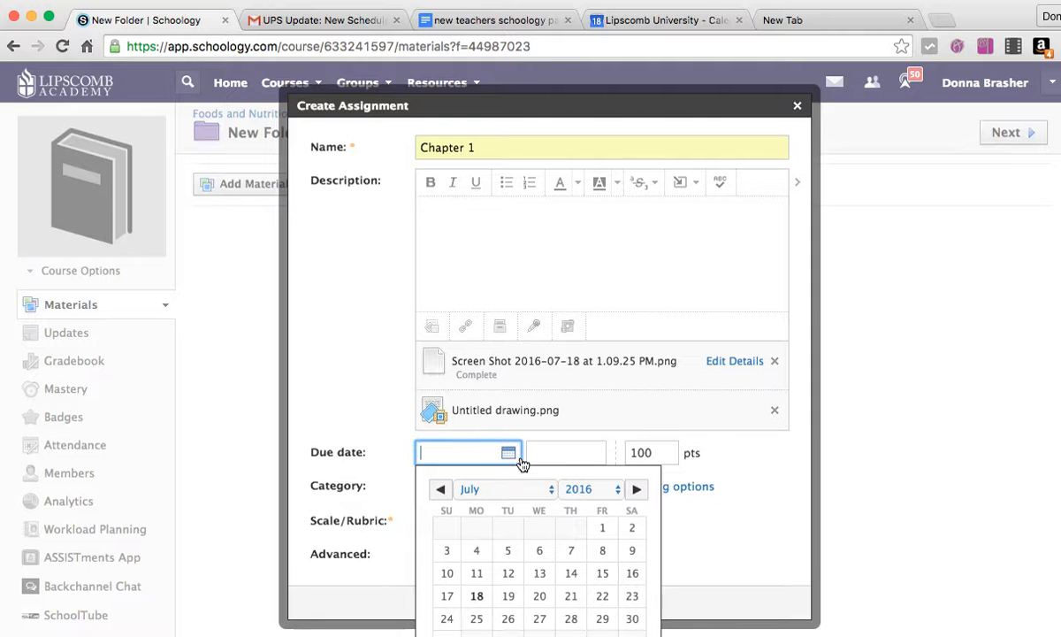
left_click(476, 597)
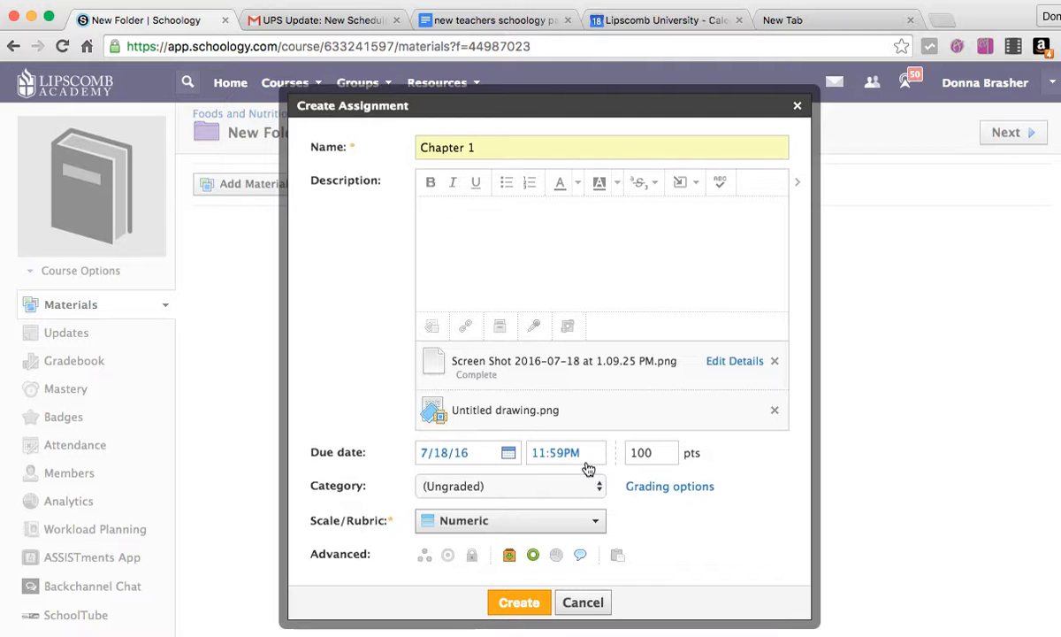
left_click(656, 452)
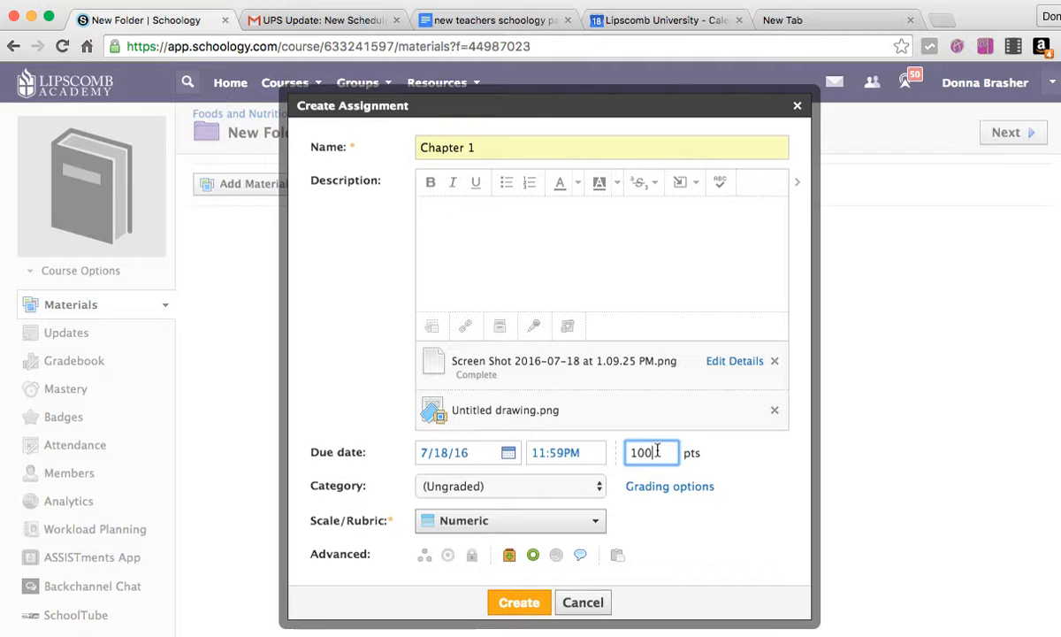
double_click(657, 452)
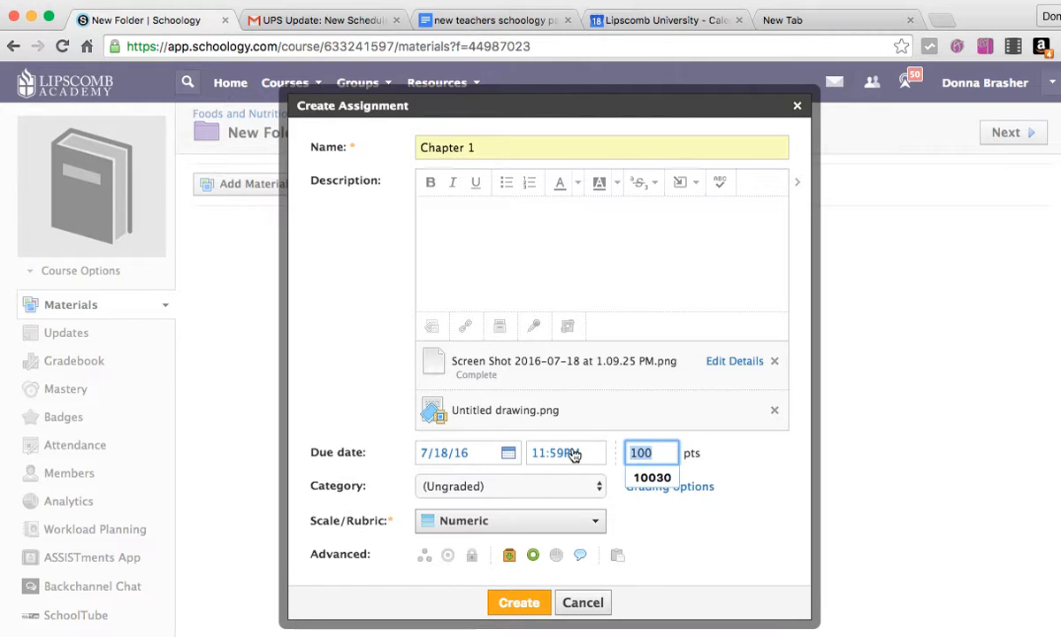
Create a new grading category named "Grades" for the Chapter 1 assignment.
left_click(599, 488)
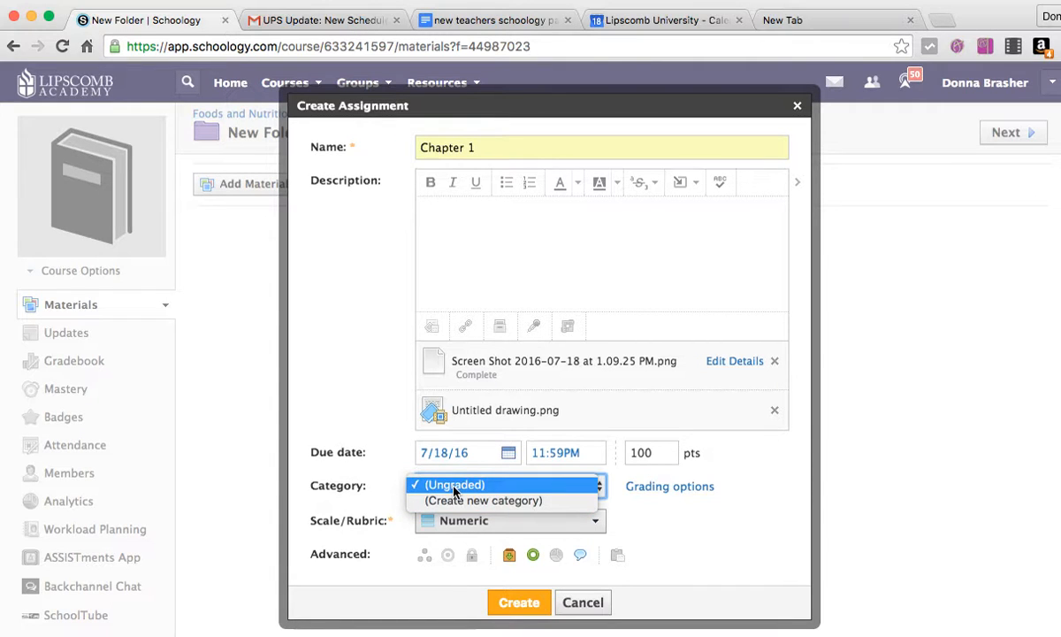
left_click(498, 501)
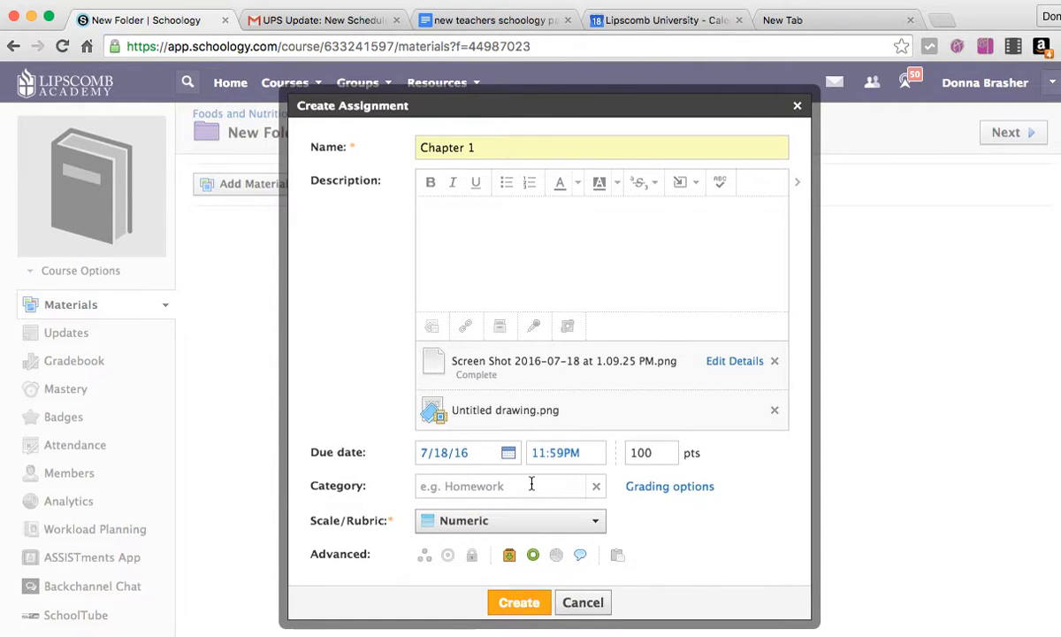
left_click(517, 484)
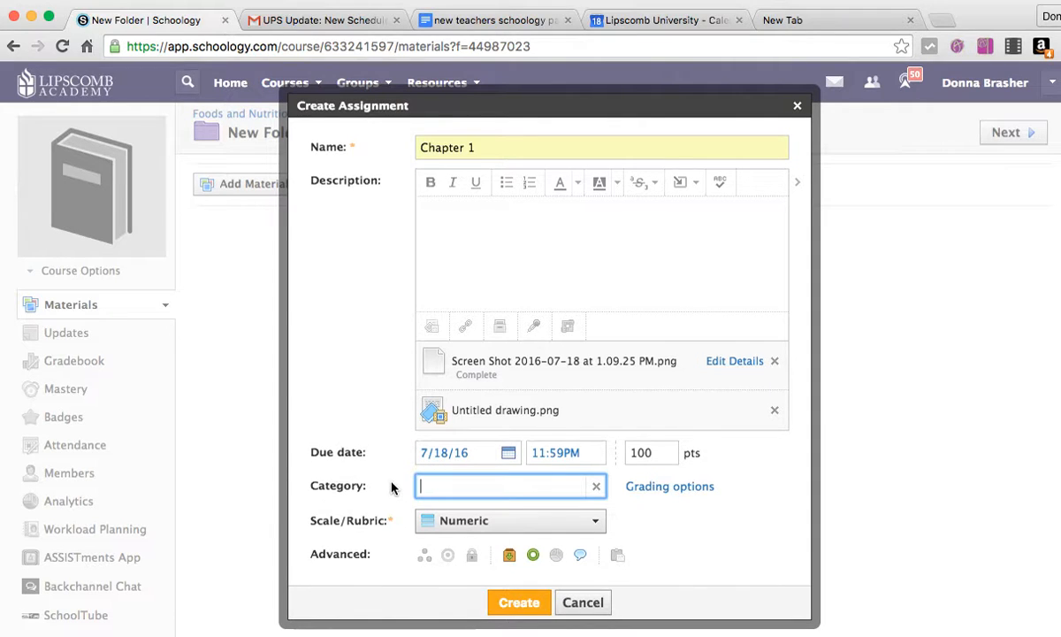
type("gad")
key("BackSpace")
key("BackSpace")
key("BackSpace")
type("G")
left_click(480, 510)
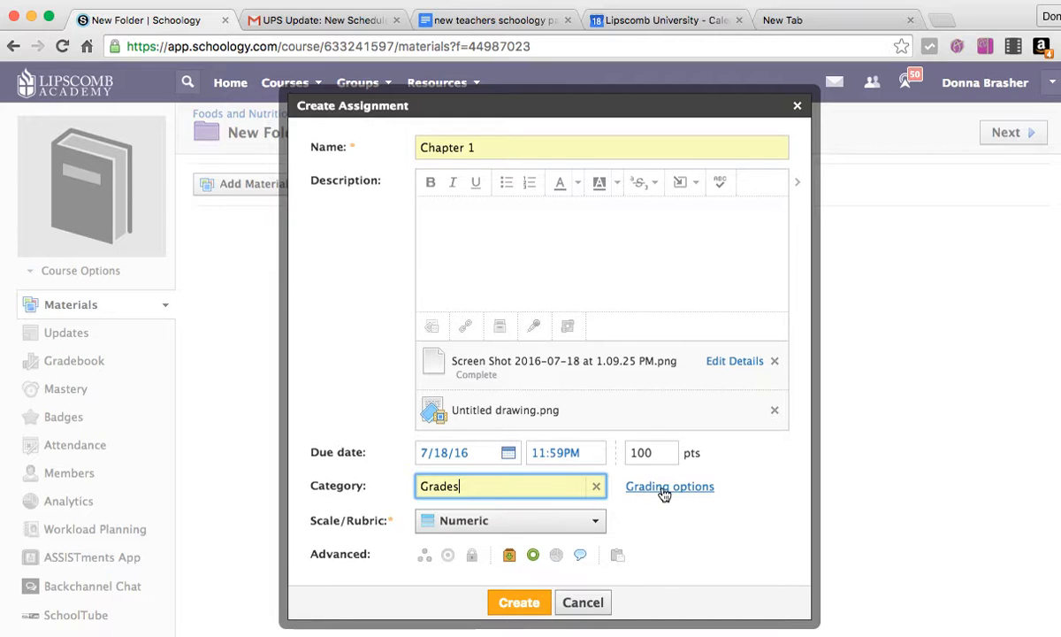
Review the assignment's grading period choices and keep it on 1st QTR 2016-2017.
left_click(665, 494)
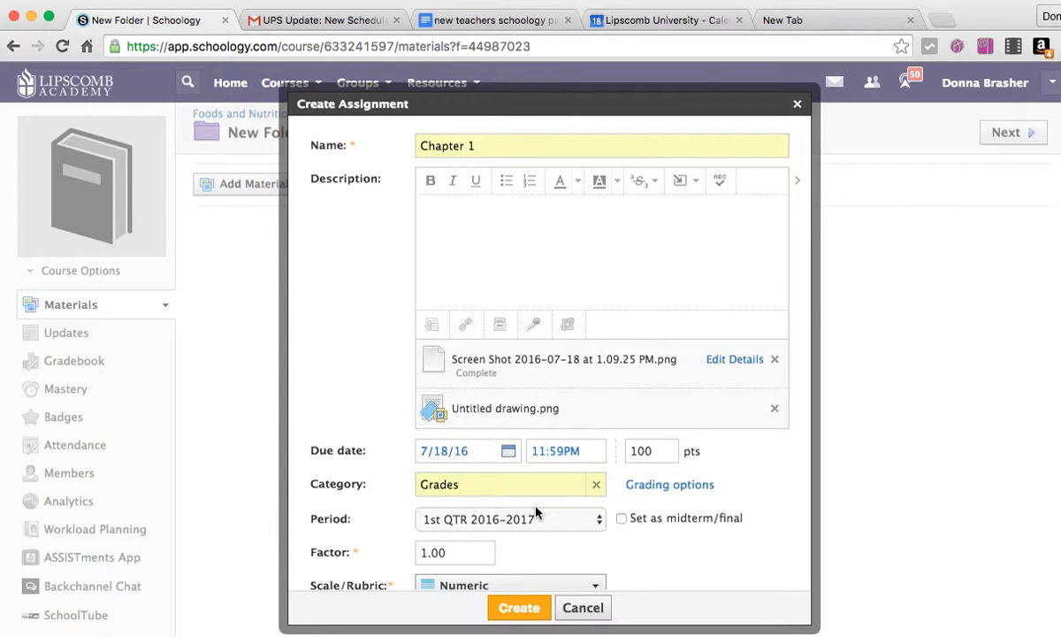
left_click(600, 525)
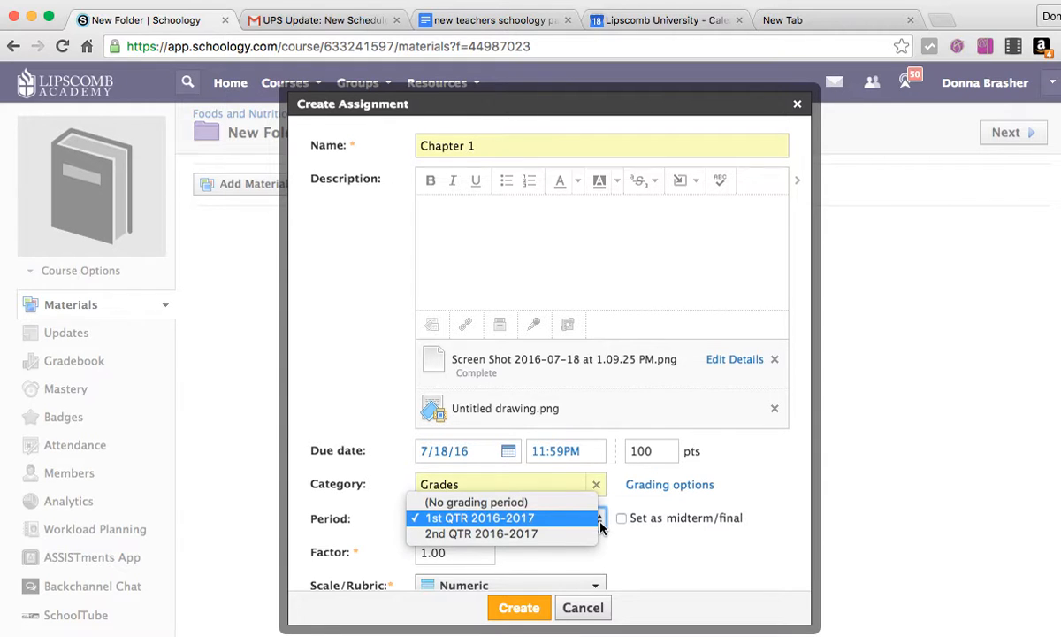
left_click(628, 559)
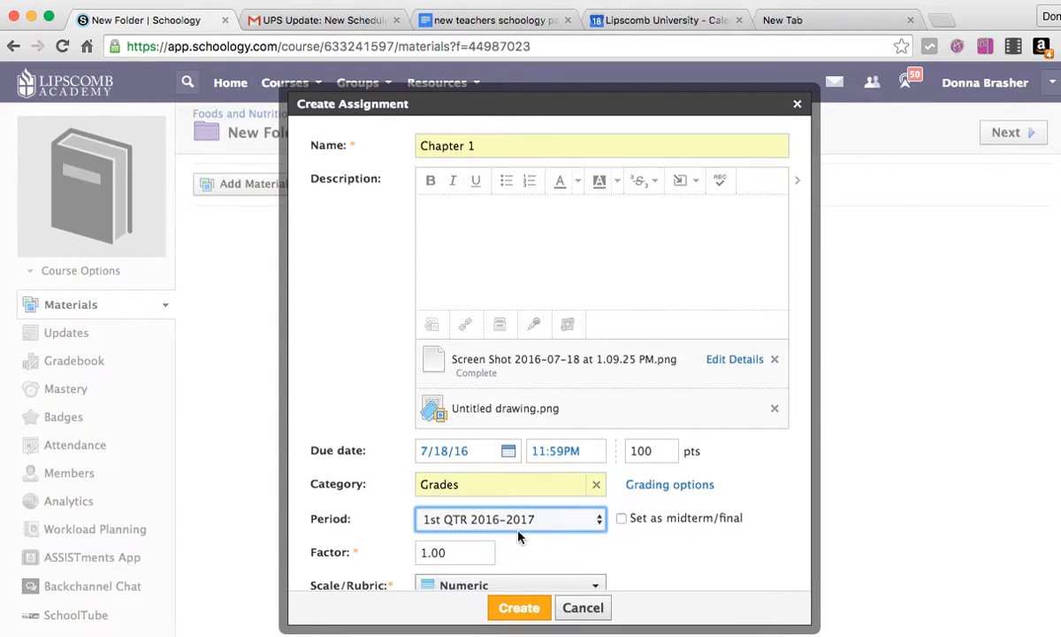
Switch the assignment to hidden and back to published, and create it in New Folder.
scroll(557, 551, "down", 3)
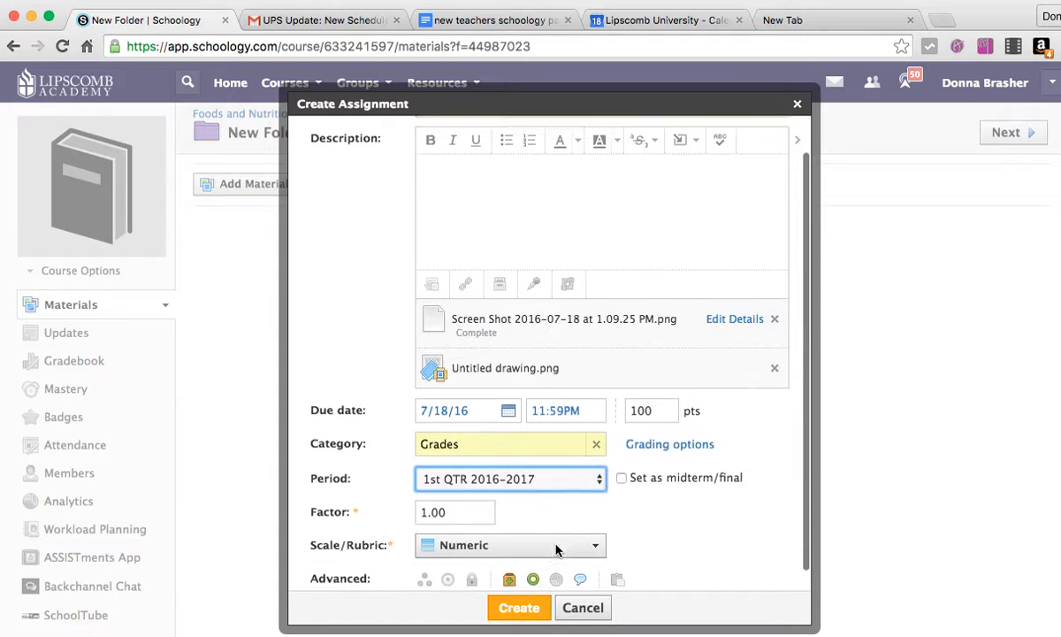
scroll(557, 551, "down", 2)
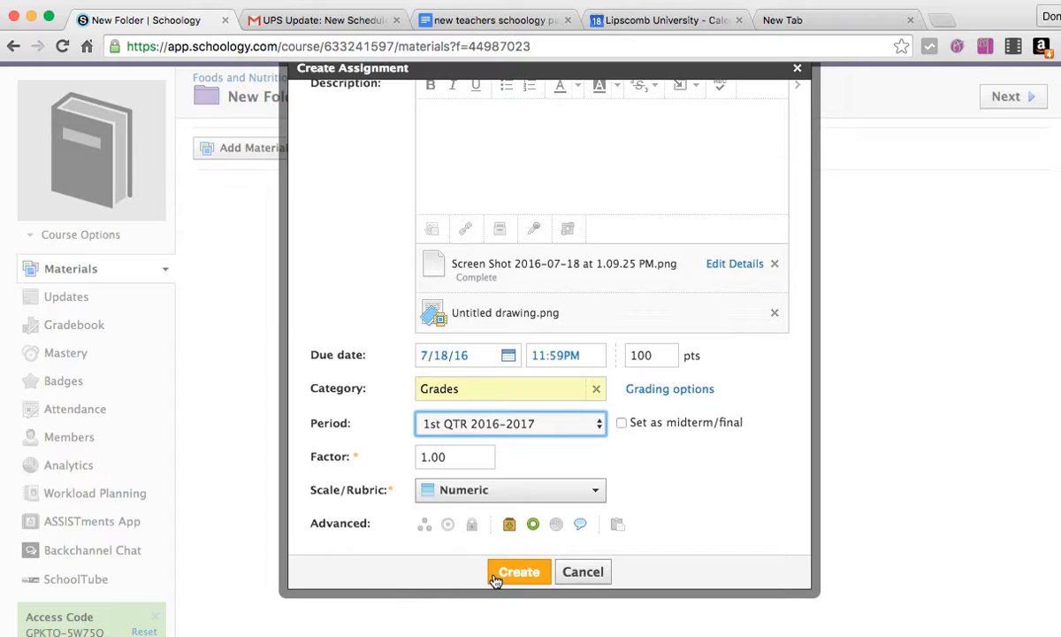
left_click(534, 525)
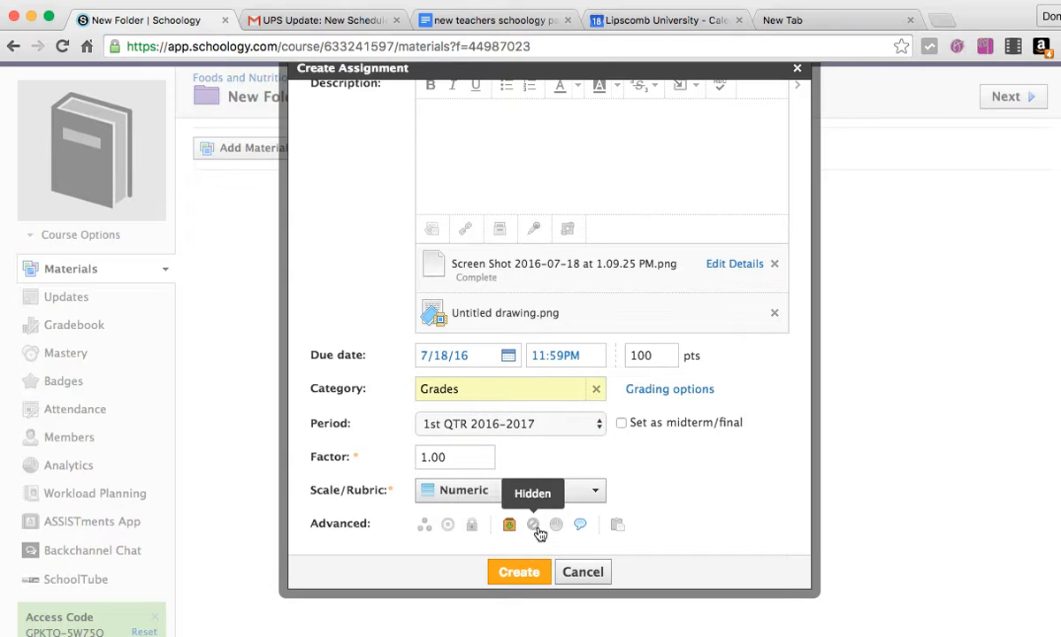
left_click(534, 526)
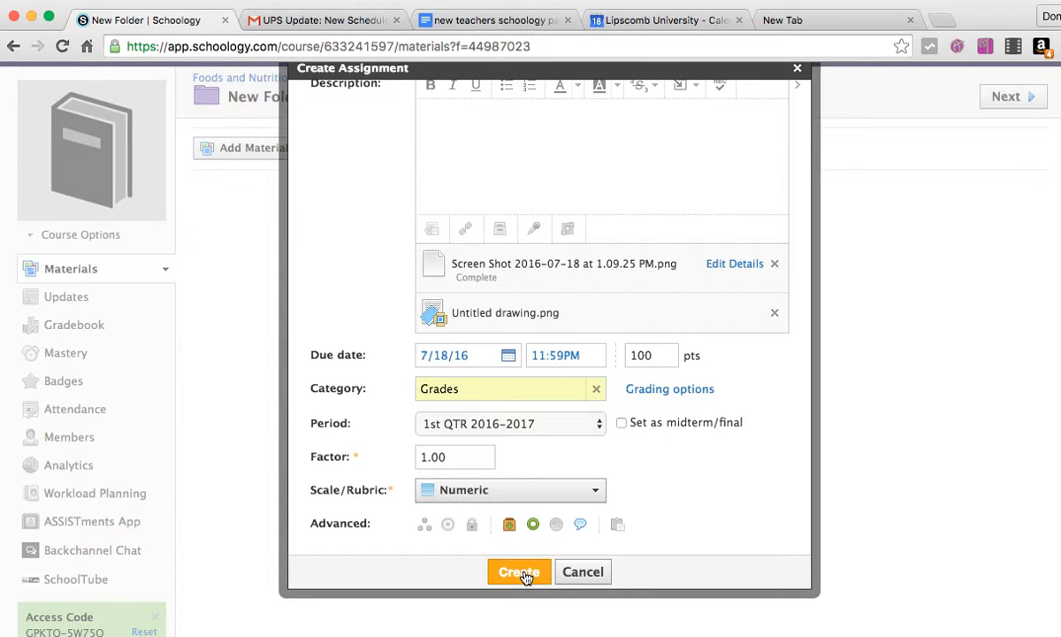
left_click(523, 573)
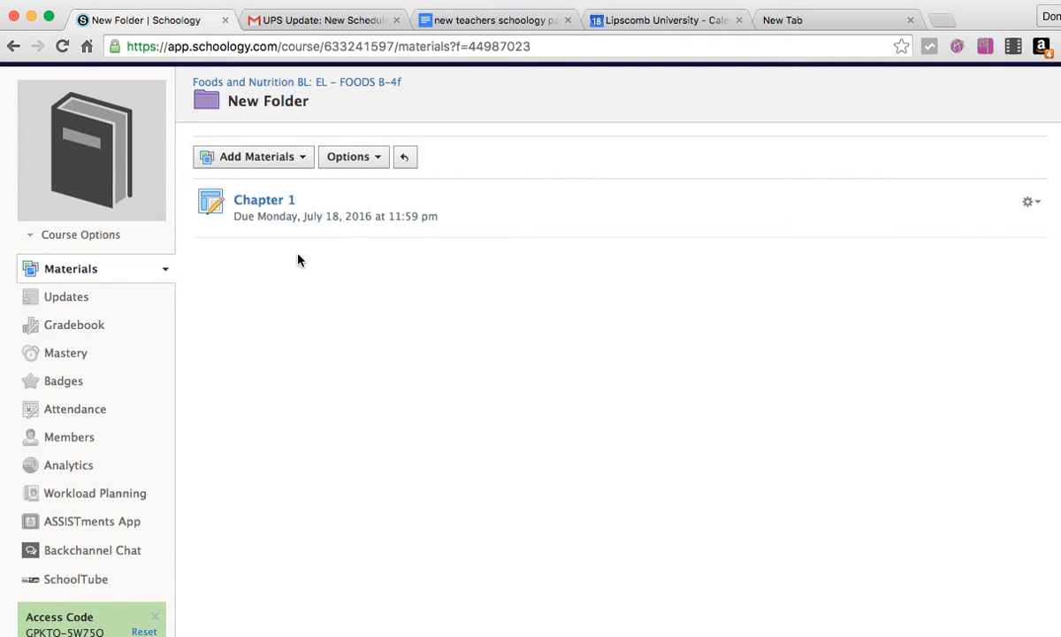
Open the choices for adding another material to New Folder.
left_click(303, 160)
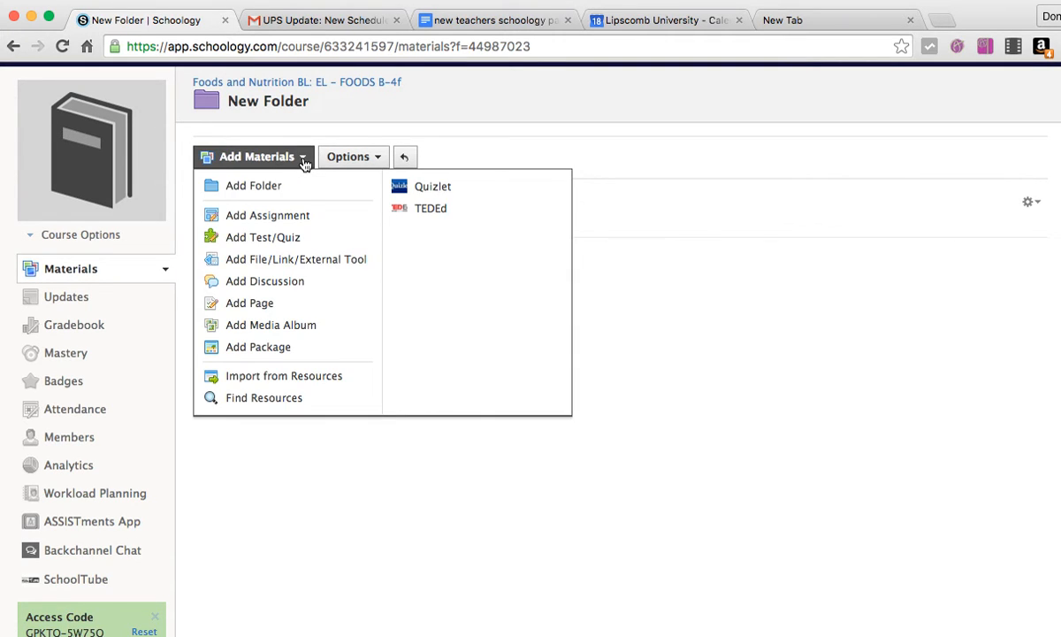